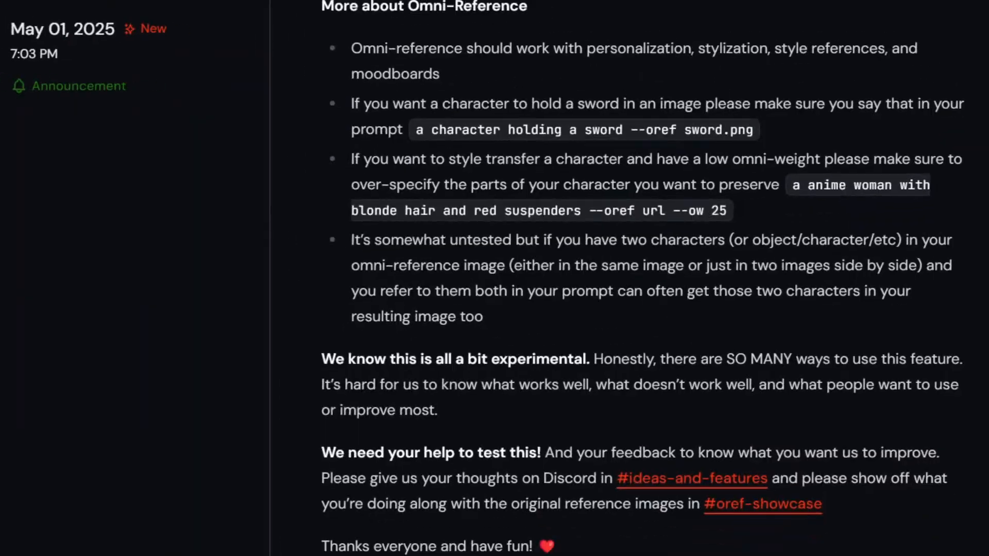
Read through the rest of the Omni-Reference announcement and look at its before-and-after example images
scroll(644, 279, "down", 3)
scroll(643, 278, "down", 10)
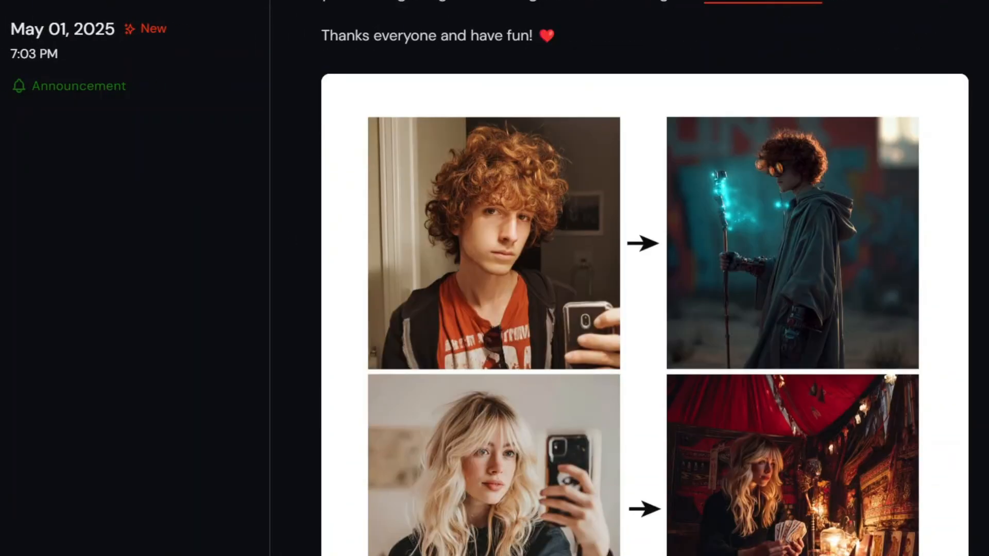
scroll(644, 278, "down", 8)
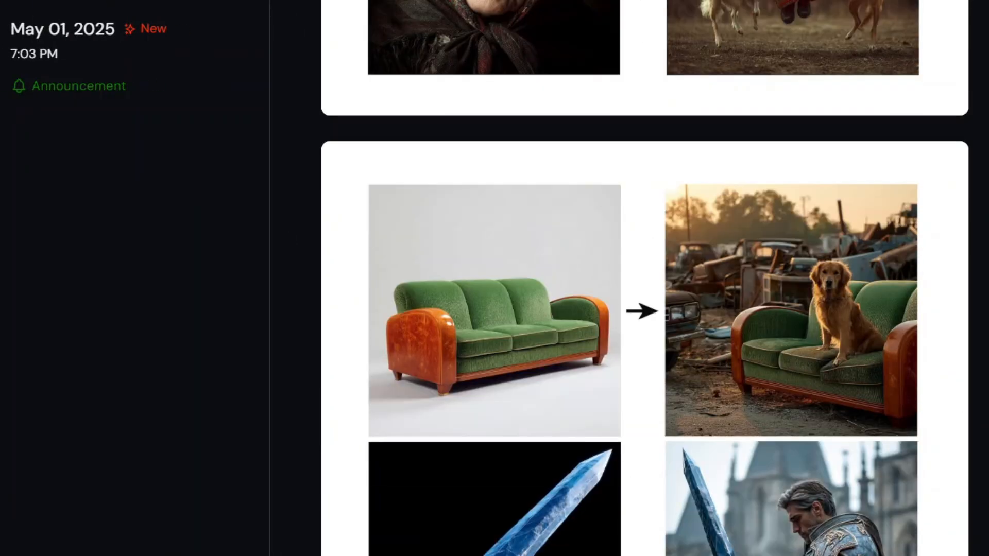
scroll(644, 278, "down", 6)
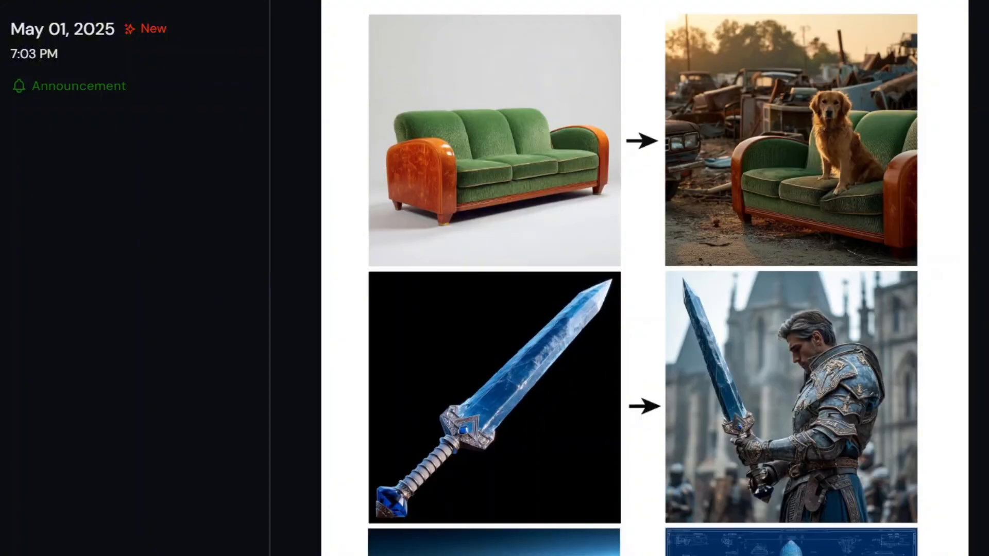
scroll(644, 278, "down", 5)
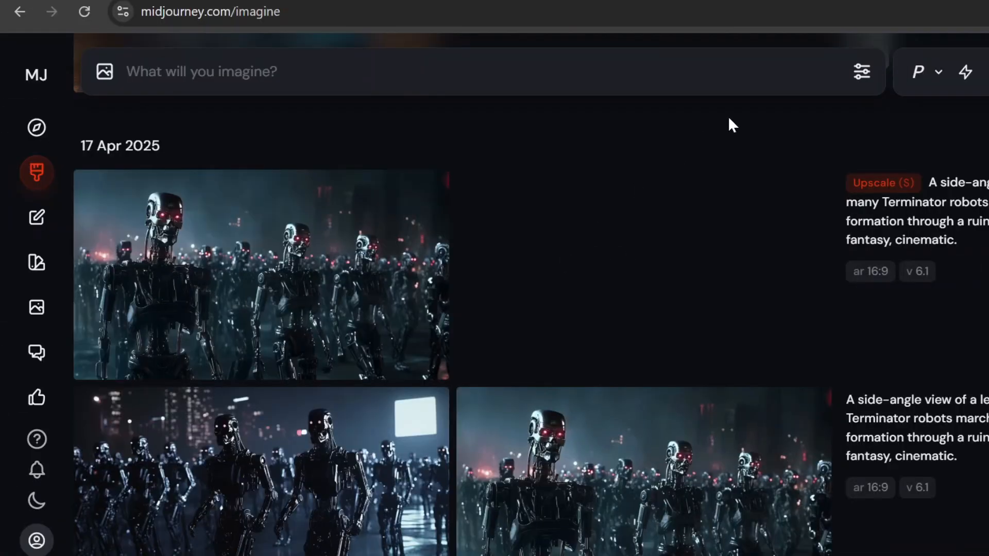
Choose model version 7 and Raw mode in the image settings, and open the personalization selection
left_click(859, 82)
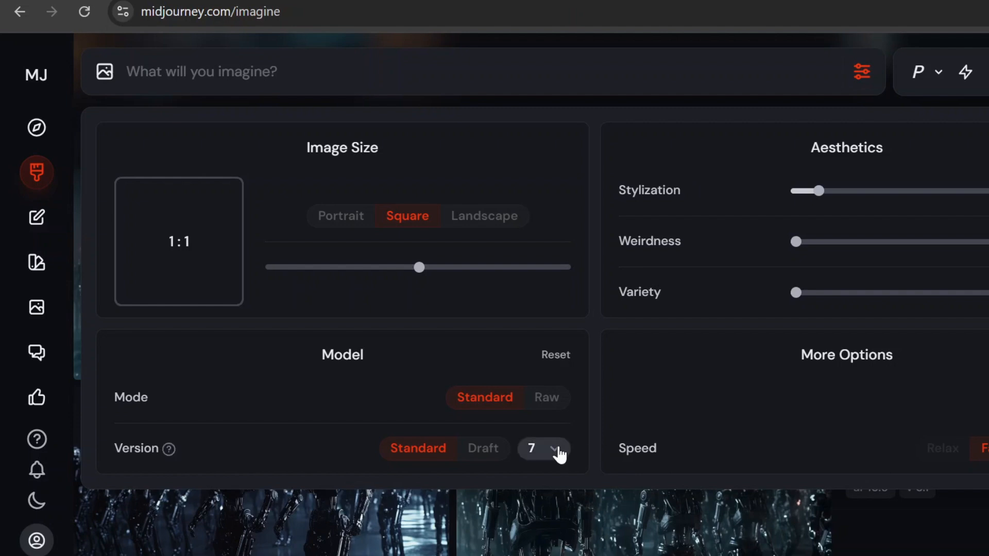
left_click(552, 451)
left_click(506, 486)
left_click(547, 404)
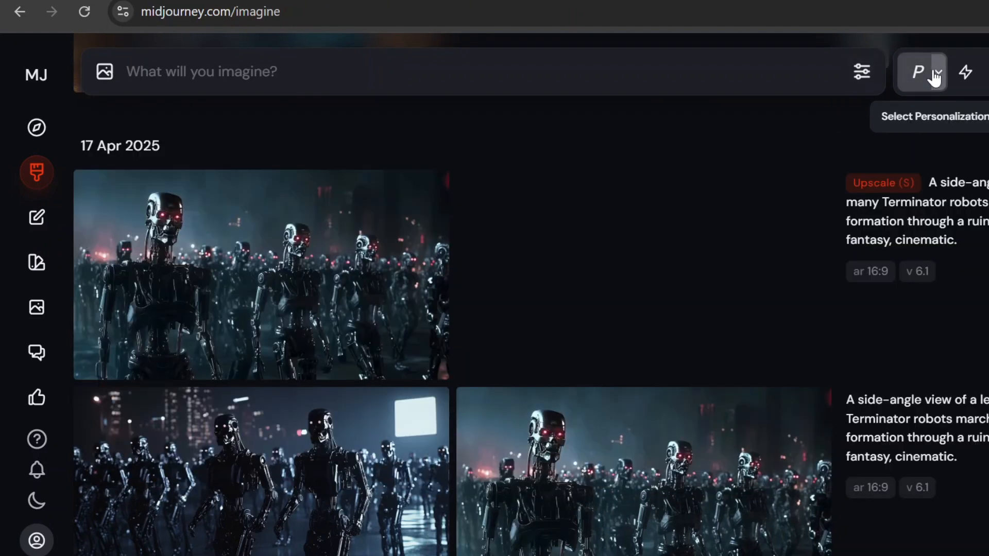
left_click(931, 77)
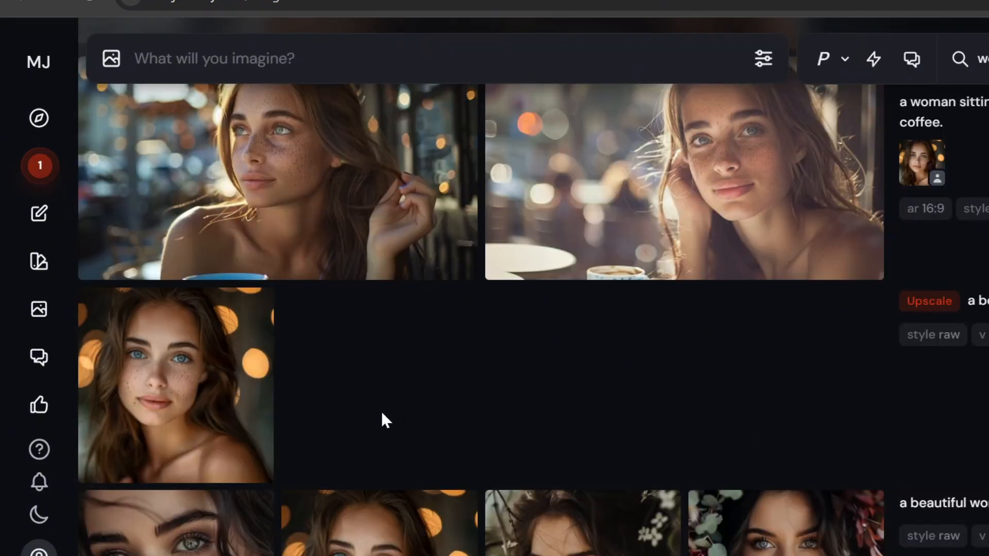
Try the freckled woman's portrait with bokeh lights as an omni-reference, and view that portrait enlarged
left_click_drag(215, 370, 602, 114)
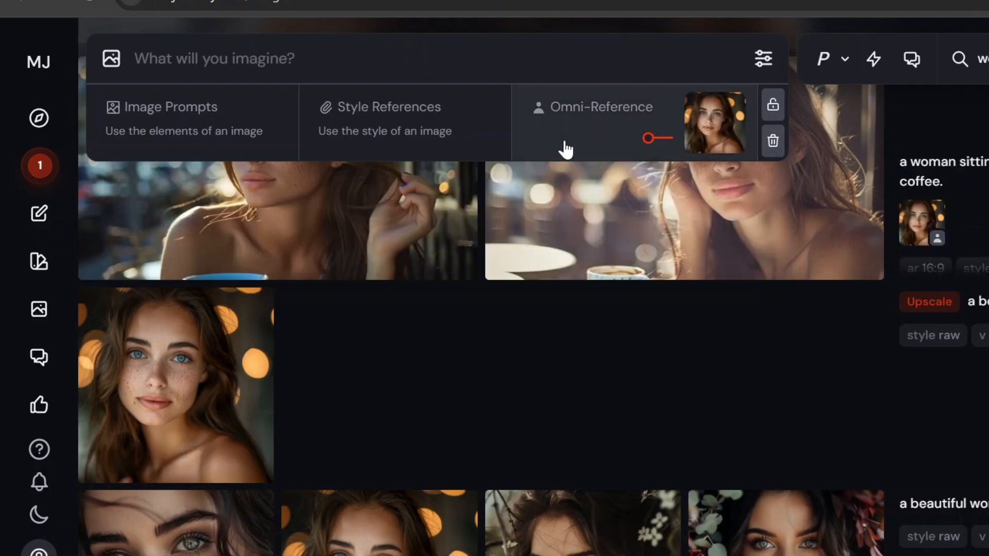
scroll(565, 149, "up", 2)
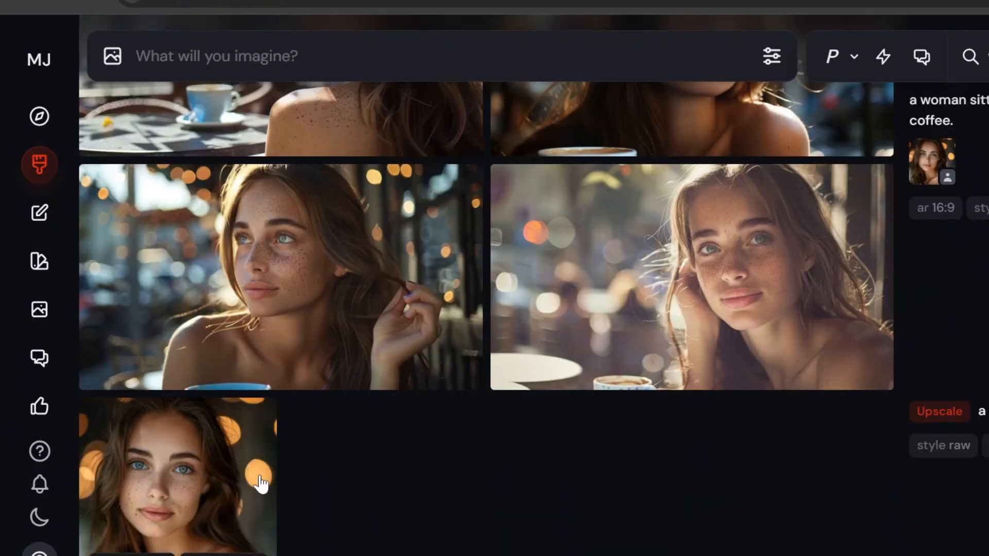
left_click(245, 474)
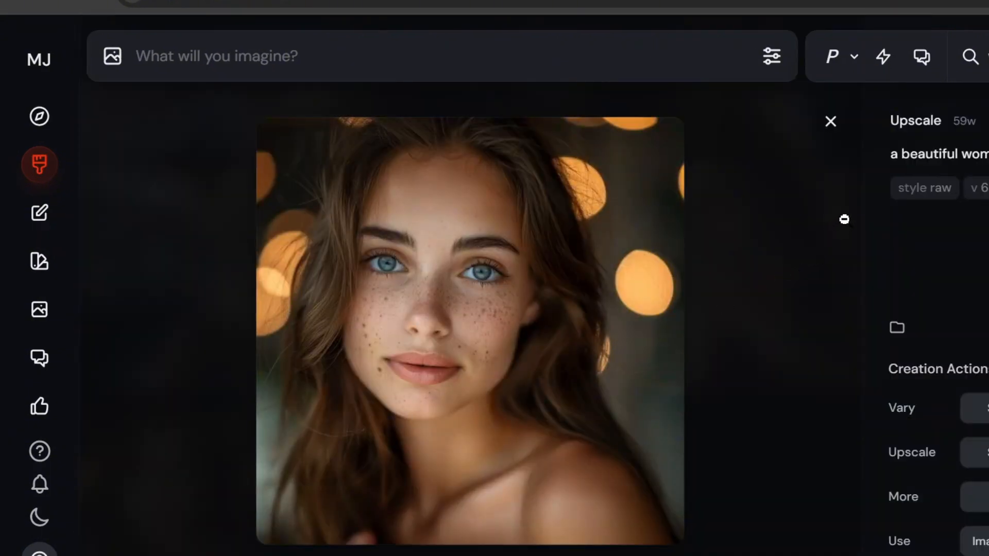
left_click(830, 121)
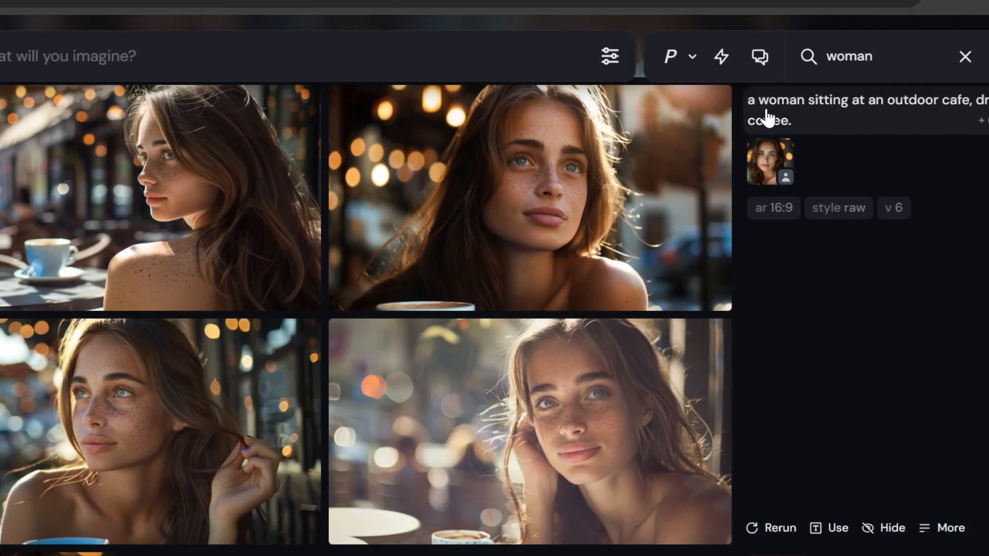
Reuse the prompt "a woman sitting at an outdoor cafe, drinking coffee." together with its 16:9 aspect ratio
left_click(768, 117)
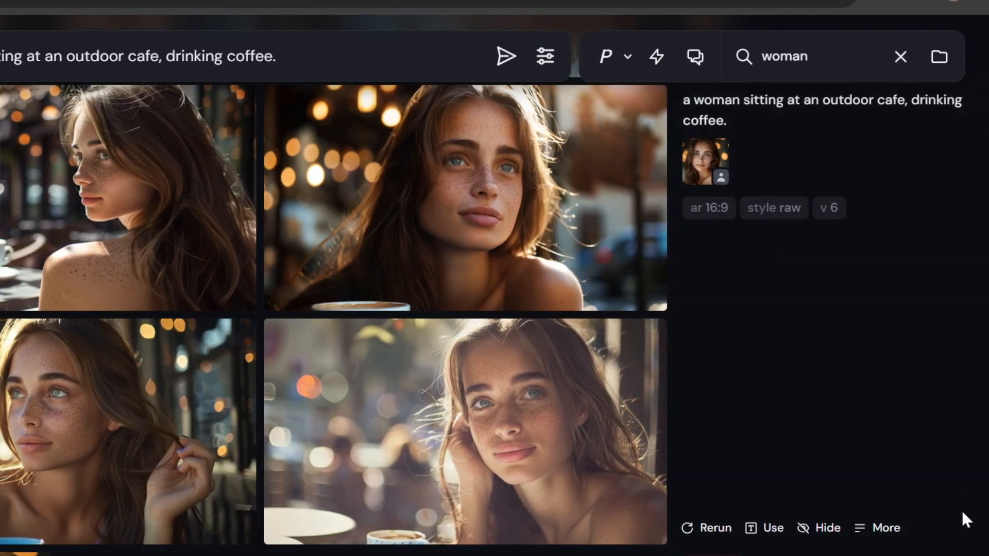
left_click(705, 208)
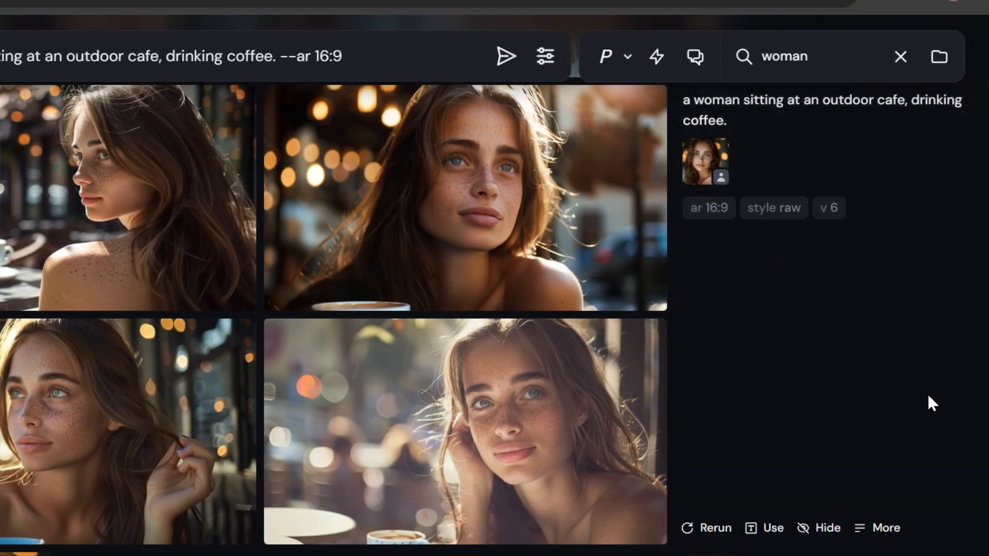
Add the upscaled portrait of the freckled woman with bokeh lights to the prompt as an omni-reference
scroll(932, 402, "down", 2)
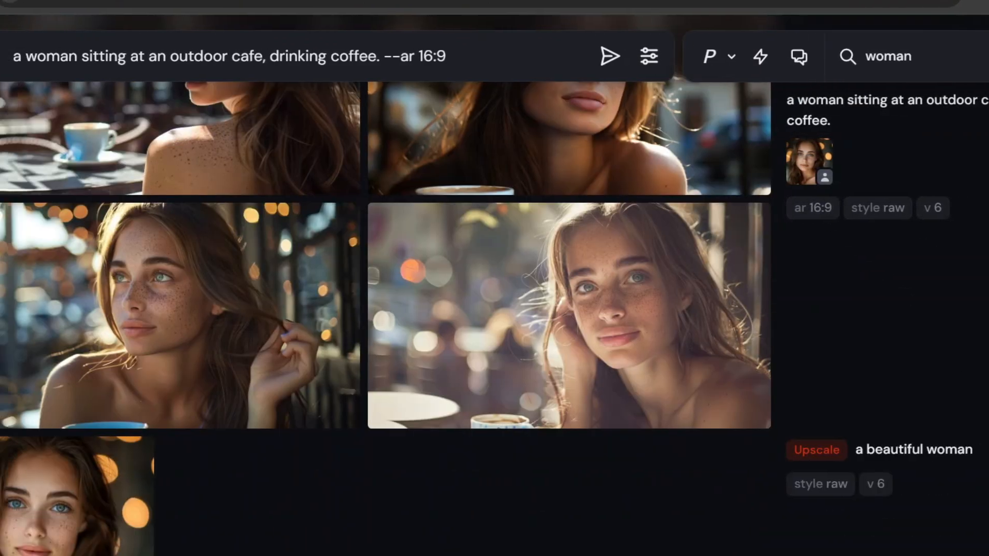
scroll(386, 309, "down", 2)
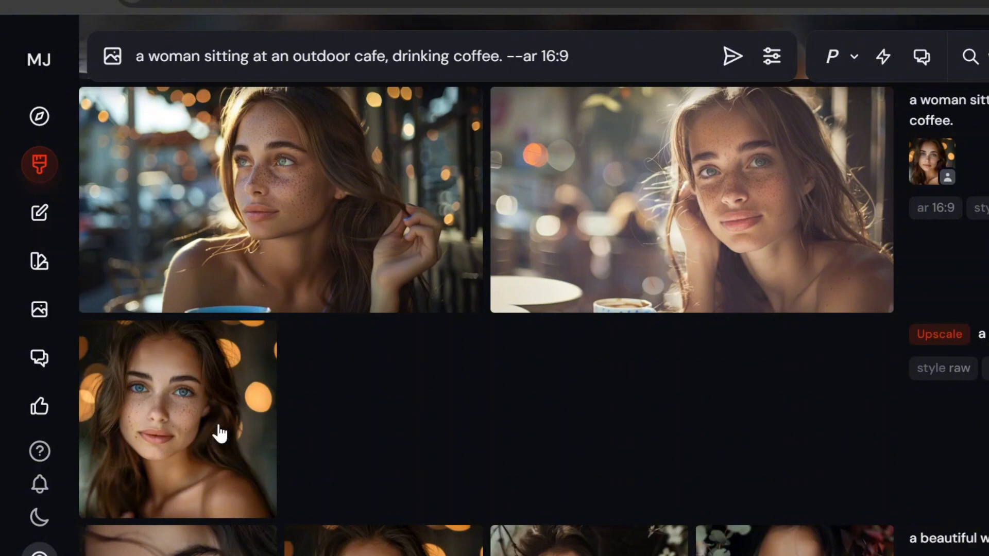
left_click_drag(69, 542, 380, 116)
left_click_drag(502, 115, 593, 115)
Try an Omni Strength of 25 for the reference and reset it to 100
left_click(654, 137)
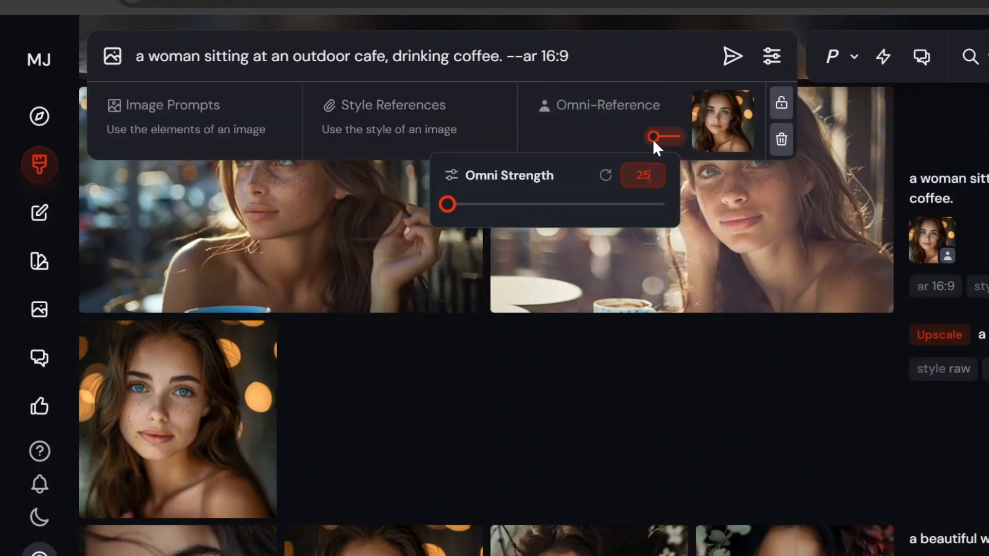
left_click(606, 176)
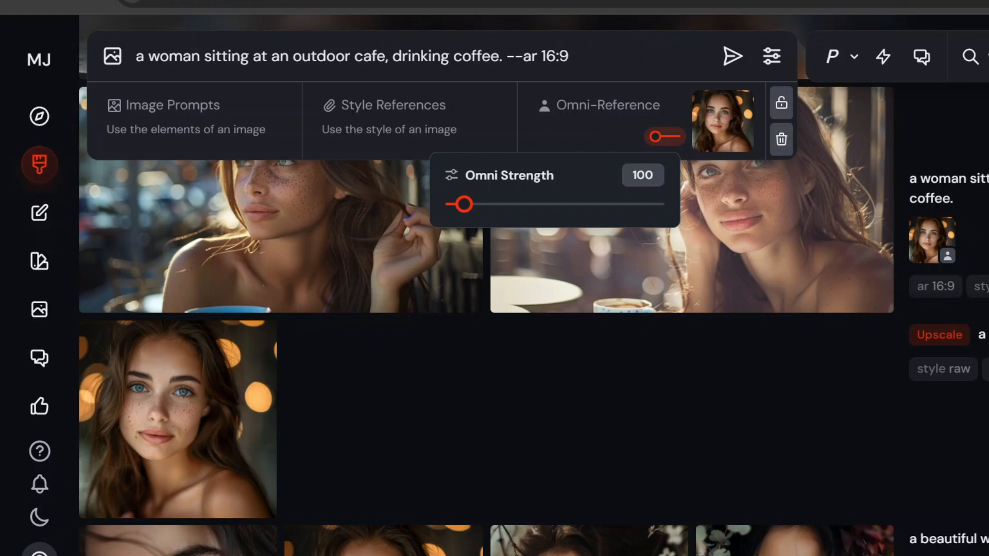
left_click(611, 53)
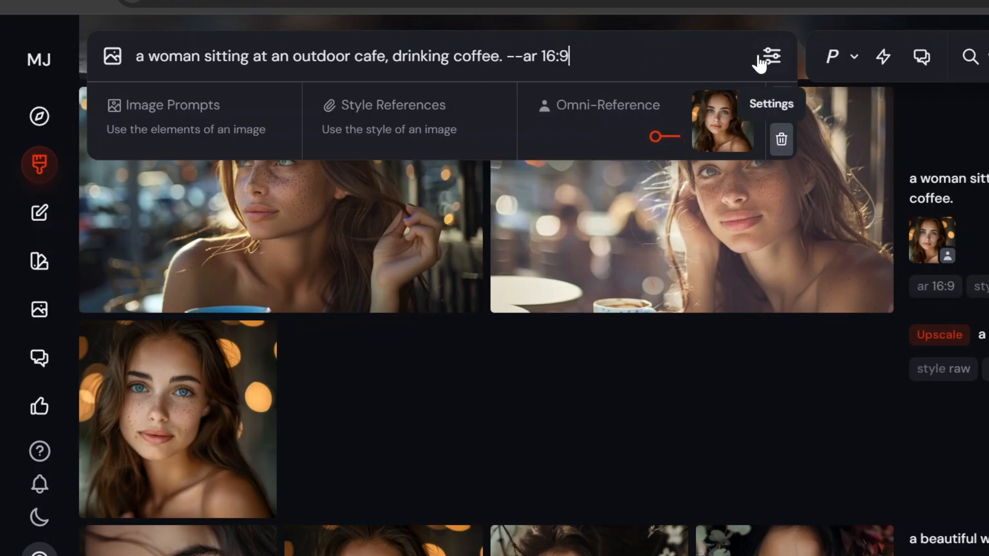
Make sure the settings use Raw mode with version 7, and generate the outdoor cafe images
left_click(760, 59)
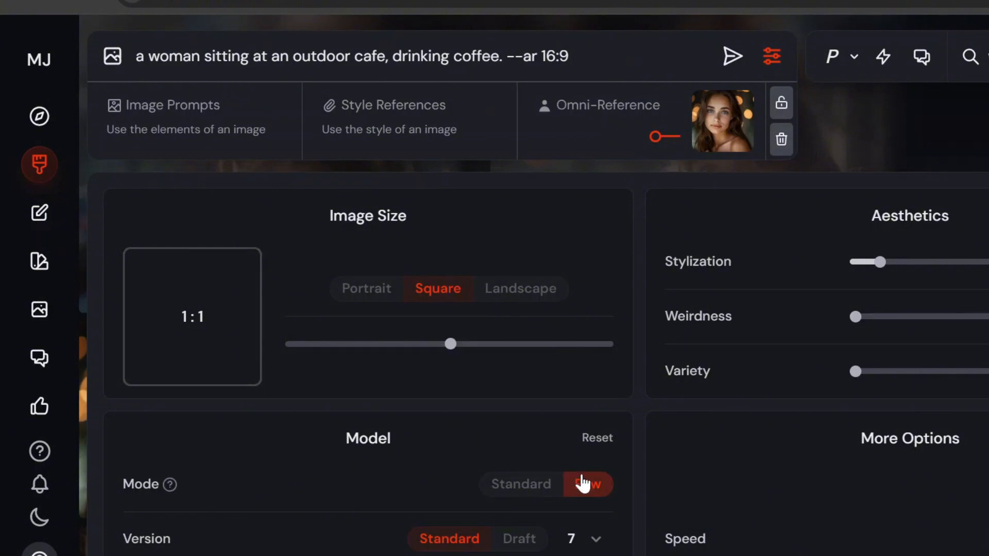
left_click(771, 60)
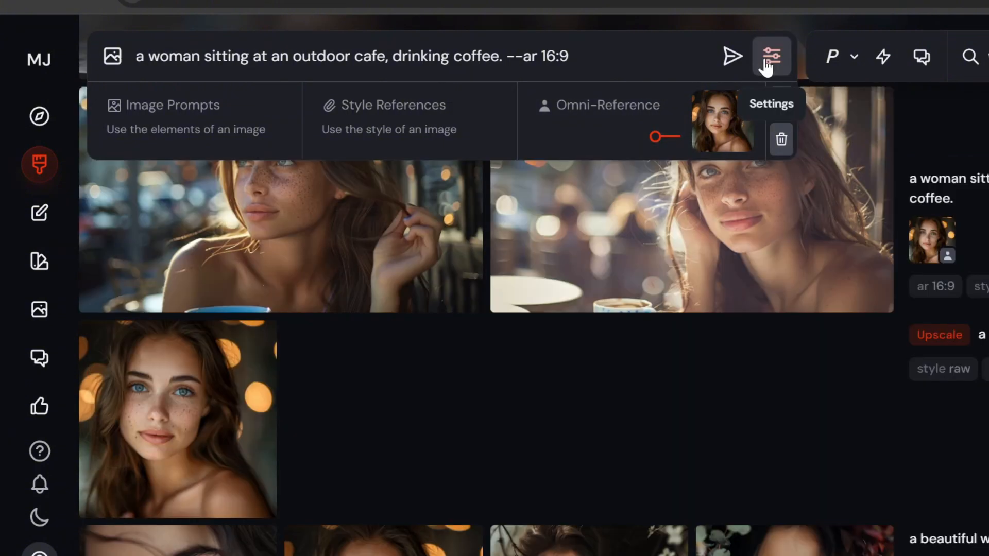
left_click(727, 61)
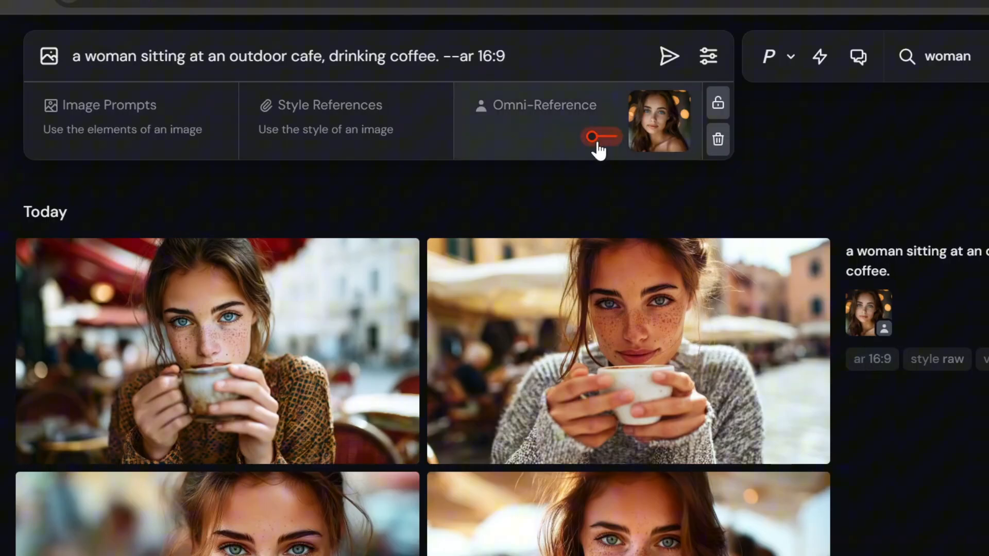
Set the Omni Strength to 400 and generate the outdoor cafe images again
left_click(597, 142)
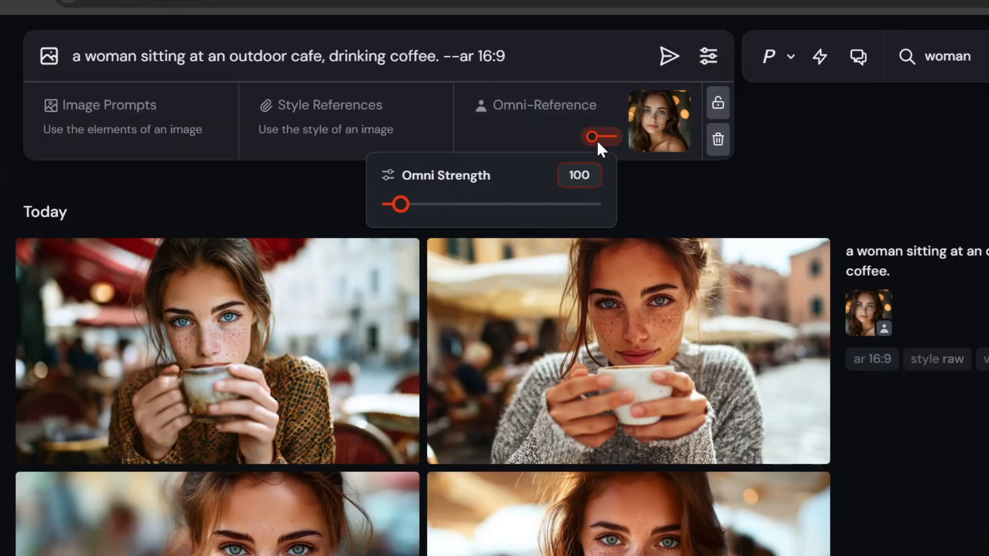
left_click_drag(405, 208, 472, 214)
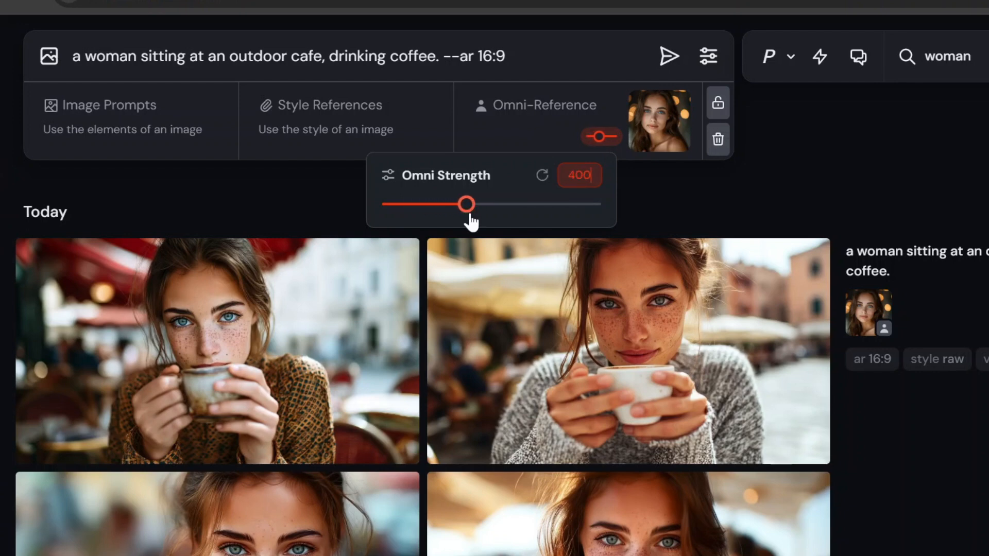
key("Return")
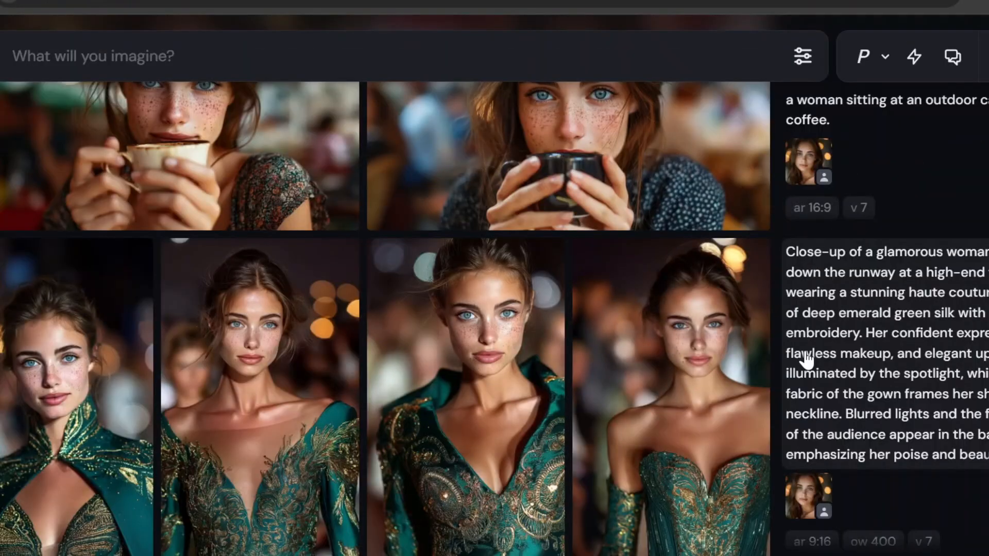
Review the emerald-gown runway prompt and the enlarged portrait of the woman in a white t-shirt
left_click(806, 355)
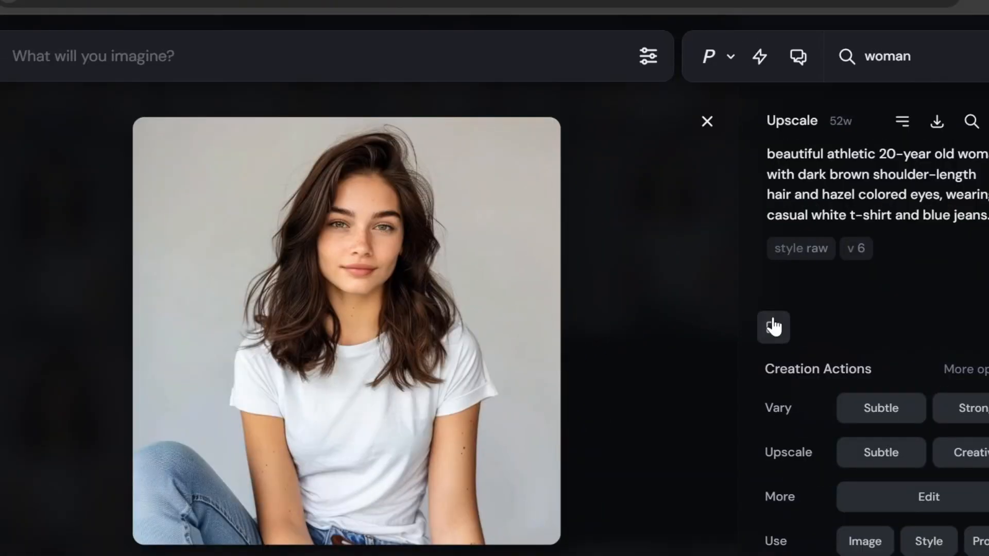
left_click(707, 122)
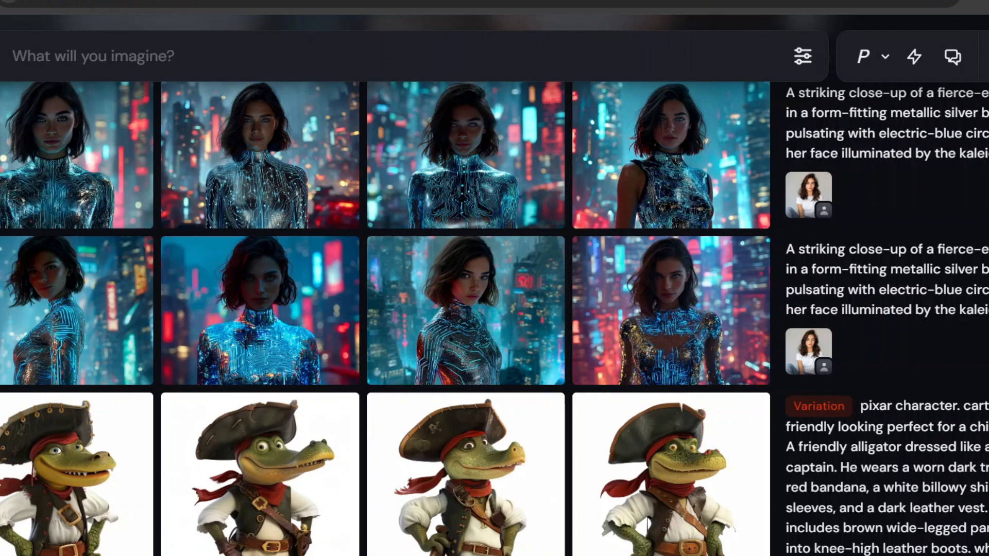
Load the silver-bodysuit prompt for reuse from the row above the alligator pirates and from the topmost row of results
mouse_move(955, 335)
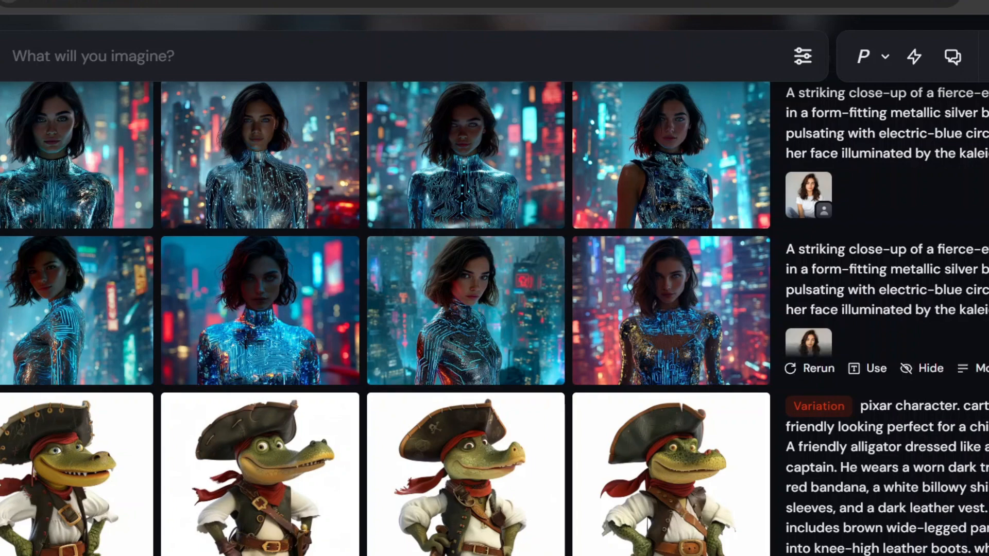
left_click(875, 369)
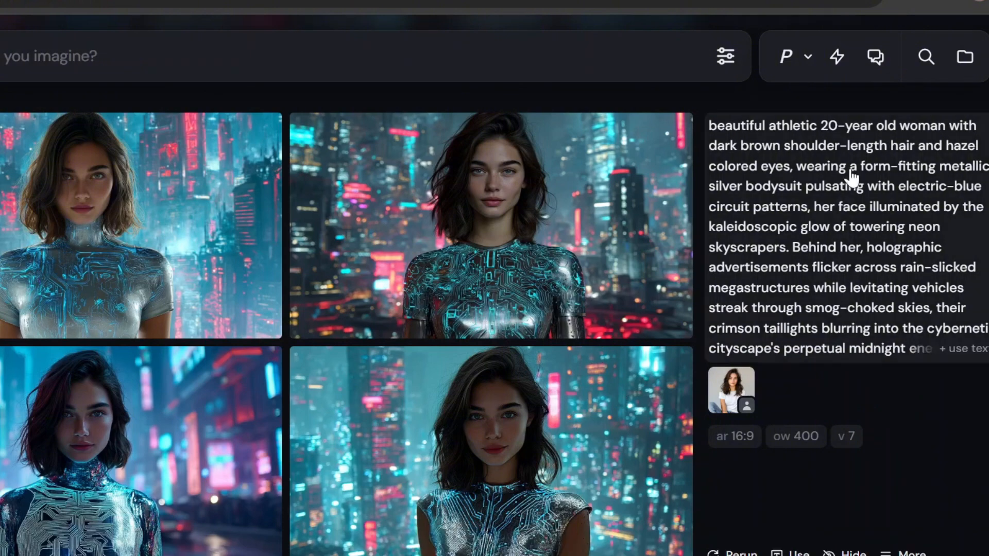
scroll(503, 426, "down", 5)
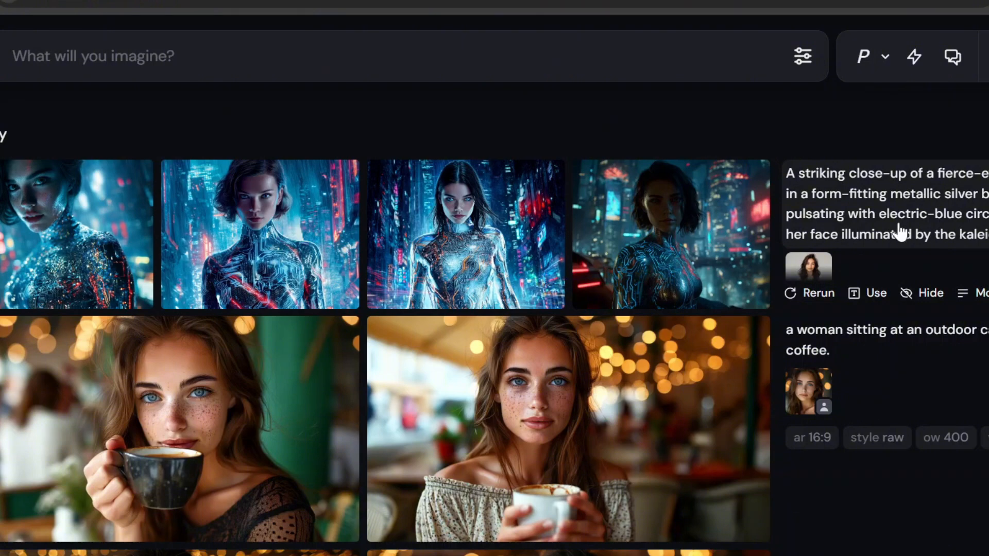
left_click(874, 294)
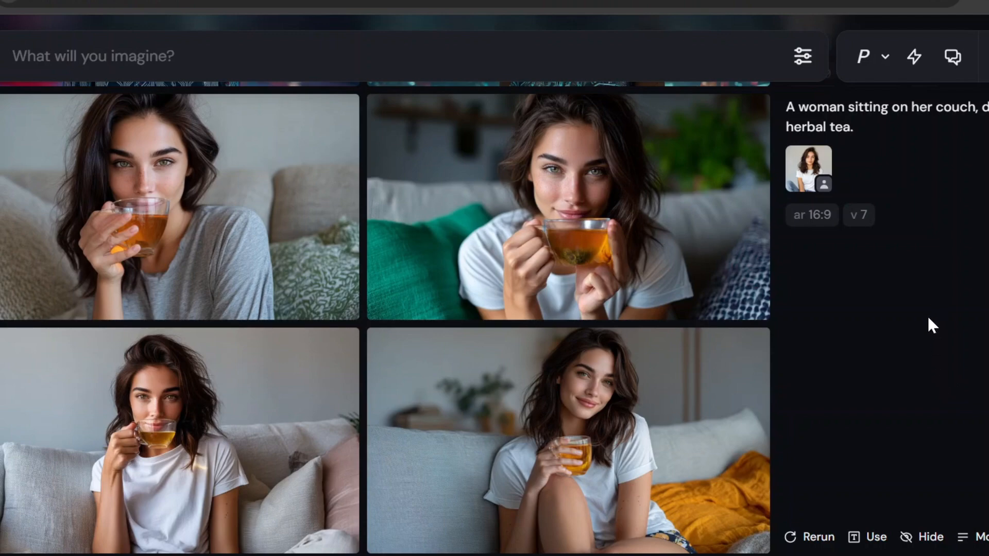
Reuse the 16:9 prompt describing the woman in a white t-shirt drinking herbal tea on her couch, with its omni-reference, and generate it
scroll(876, 515, "down", 5)
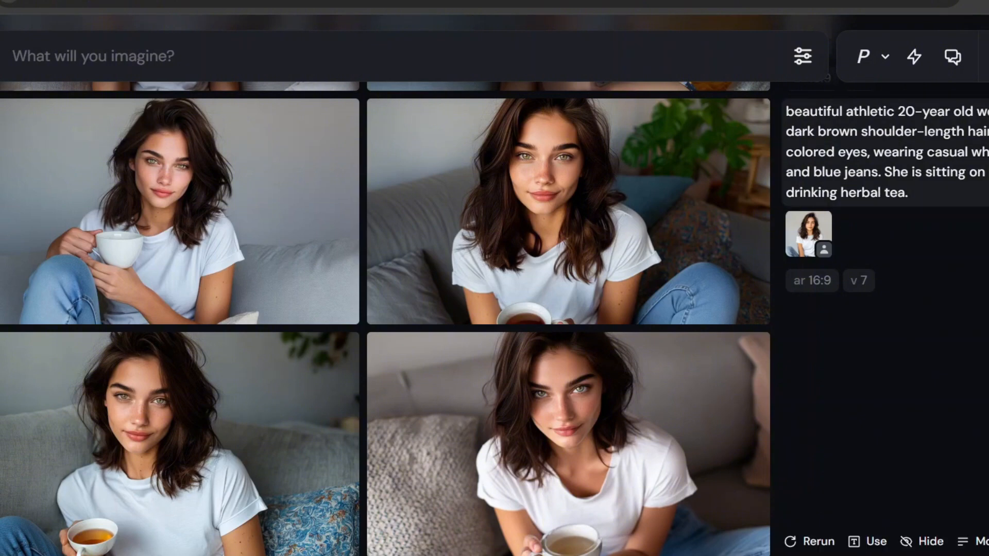
left_click(868, 541)
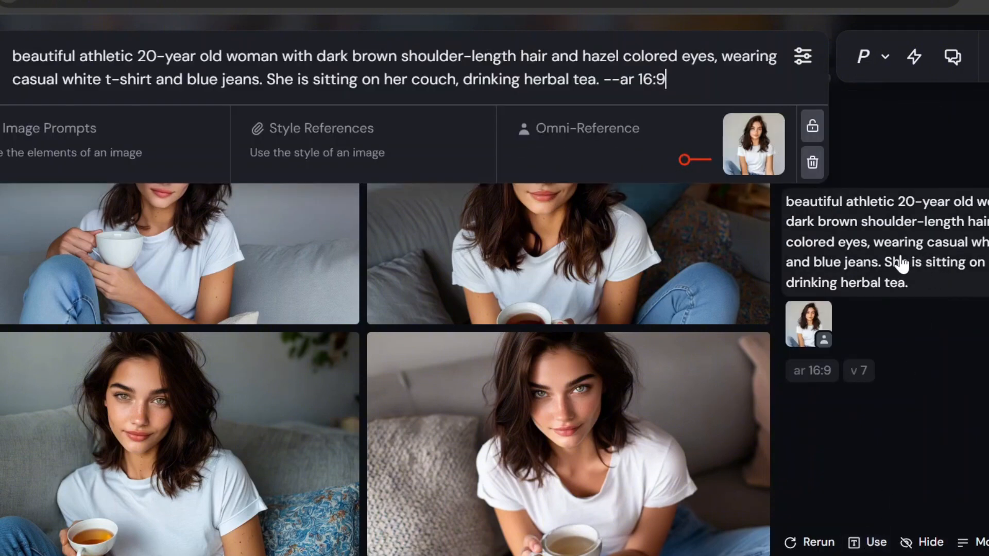
key("Return")
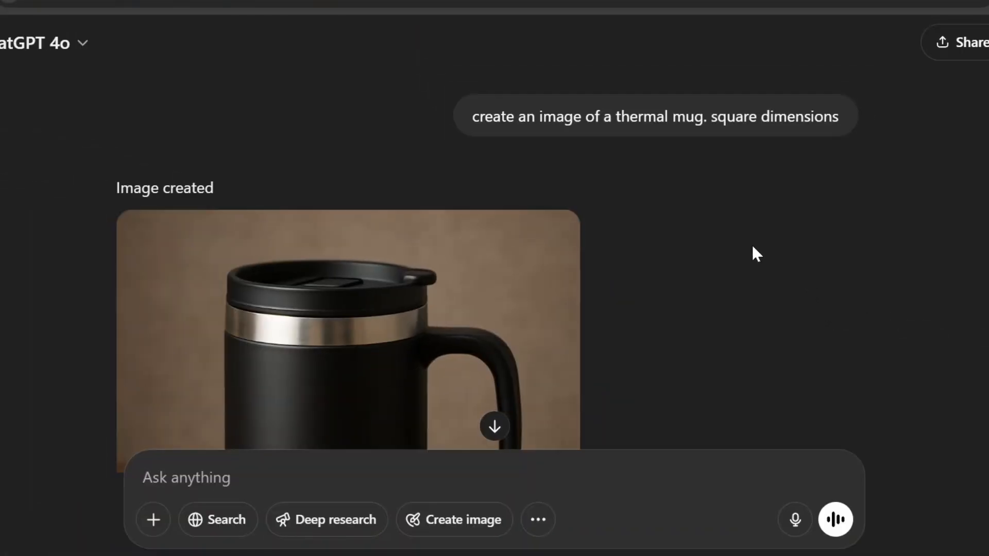
Examine the thermal mug image in the ChatGPT conversation
scroll(752, 254, "down", 5)
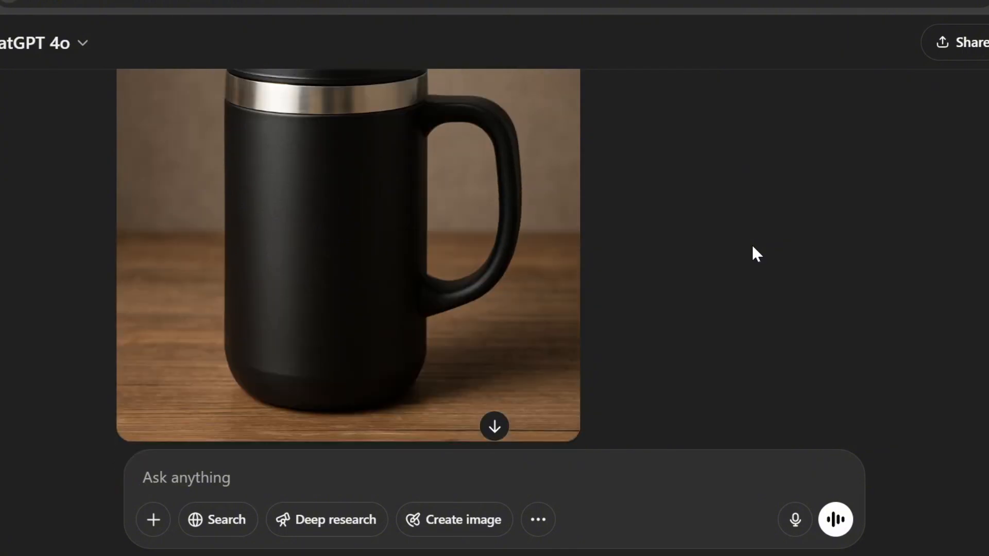
scroll(755, 255, "down", 8)
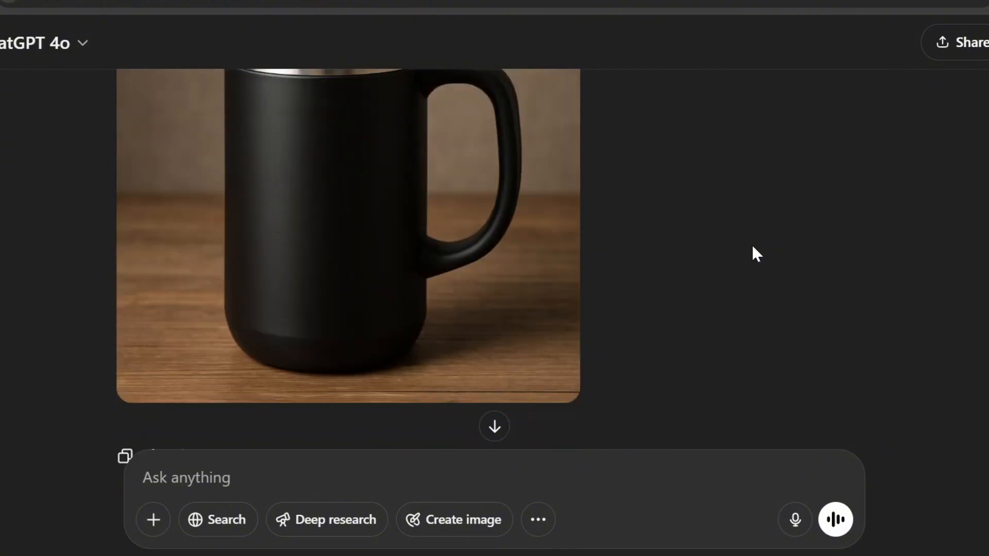
Examine the ChatGPT mug images without a background and the version requested with the text "AI Concoction" on the mug
scroll(755, 254, "down", 5)
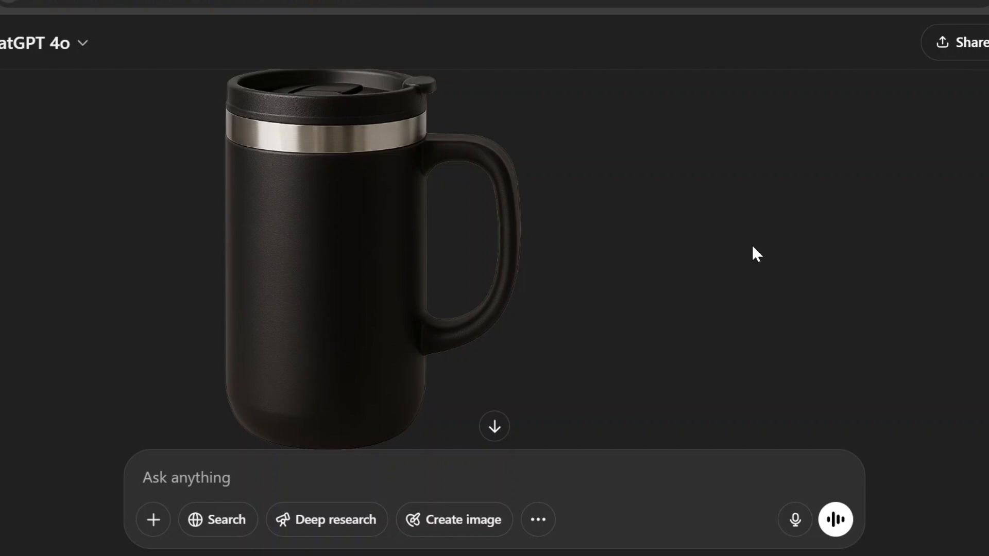
scroll(755, 254, "down", 1)
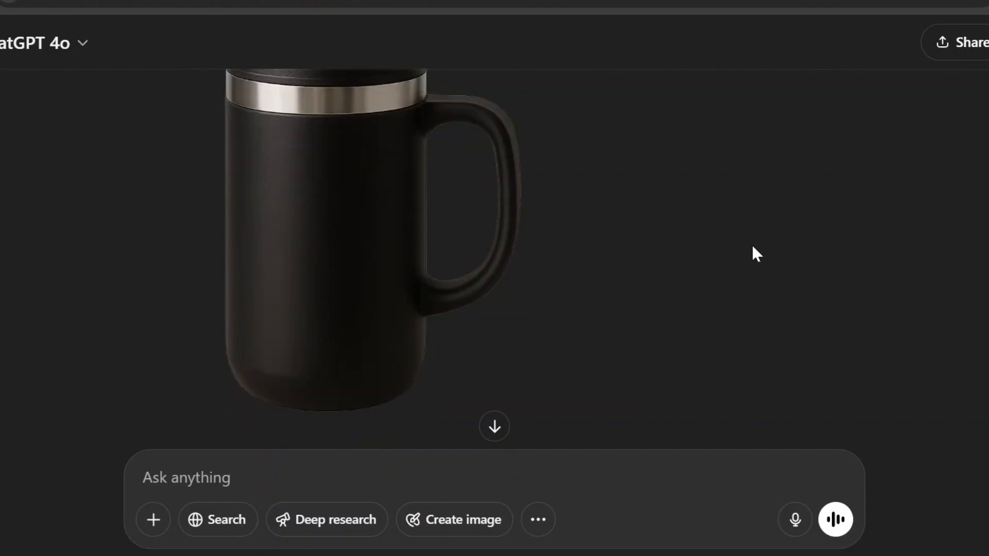
scroll(753, 247, "down", 10)
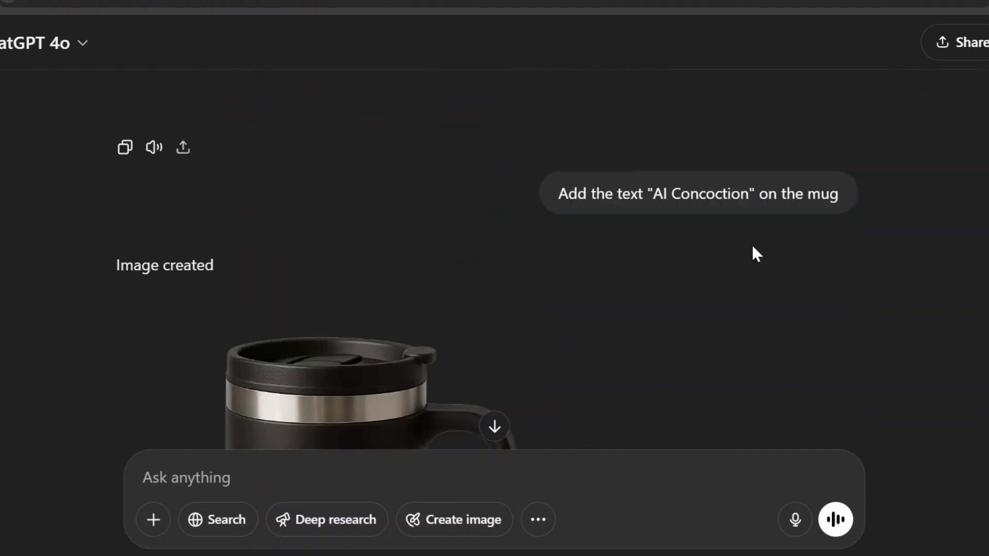
scroll(755, 255, "down", 2)
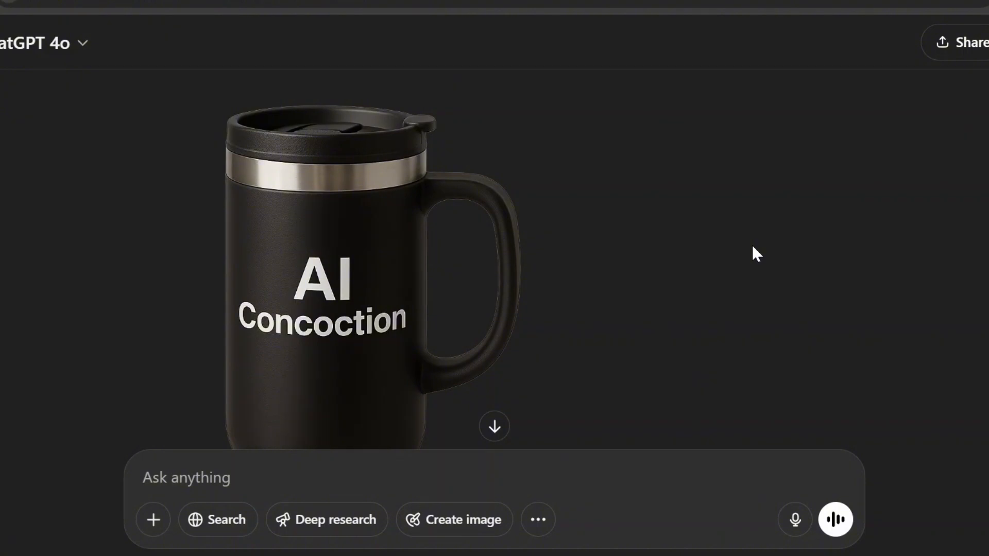
scroll(752, 246, "down", 1)
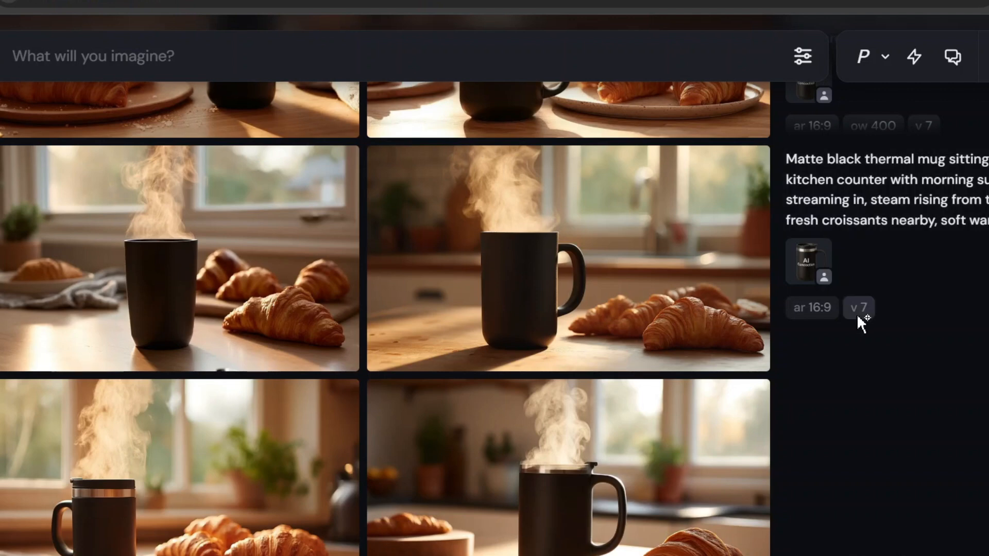
Reuse the 16:9 matte black thermal mug prompt in Midjourney with its omni-reference and generate it
left_click(866, 555)
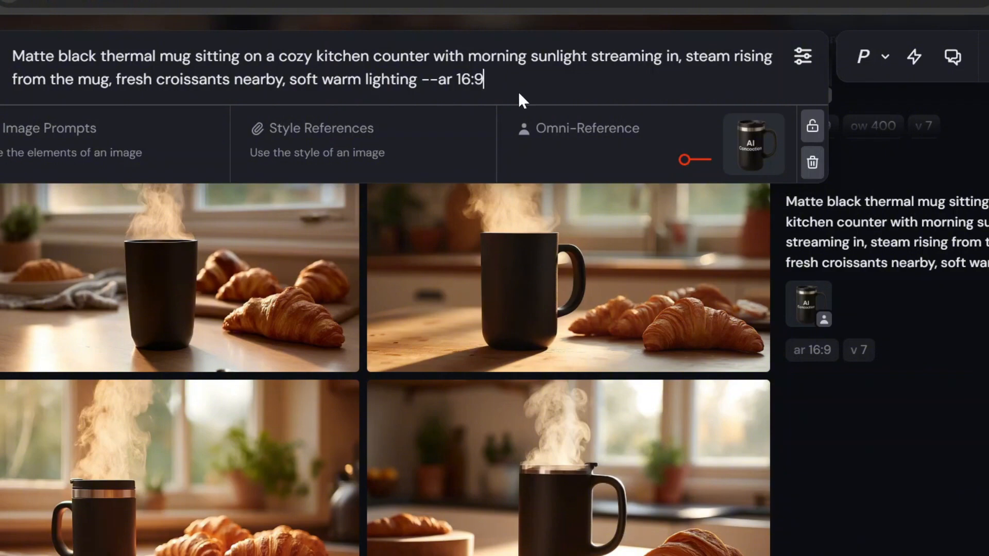
key("Return")
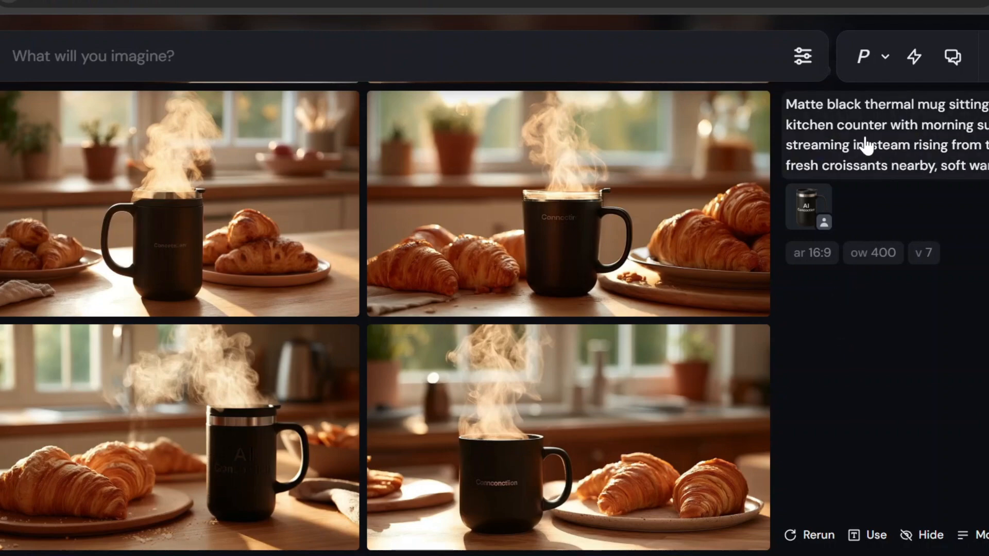
Compare the thermal mug results at ow 400 and ow 1000 with the ow 400 results whose prompt includes the "AI Concoction" text
scroll(884, 197, "up", 8)
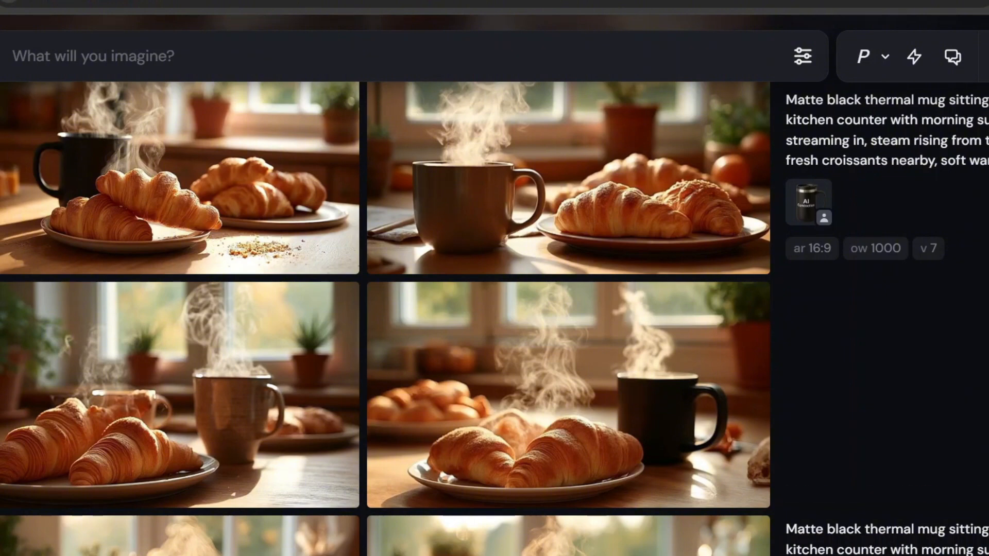
mouse_move(891, 262)
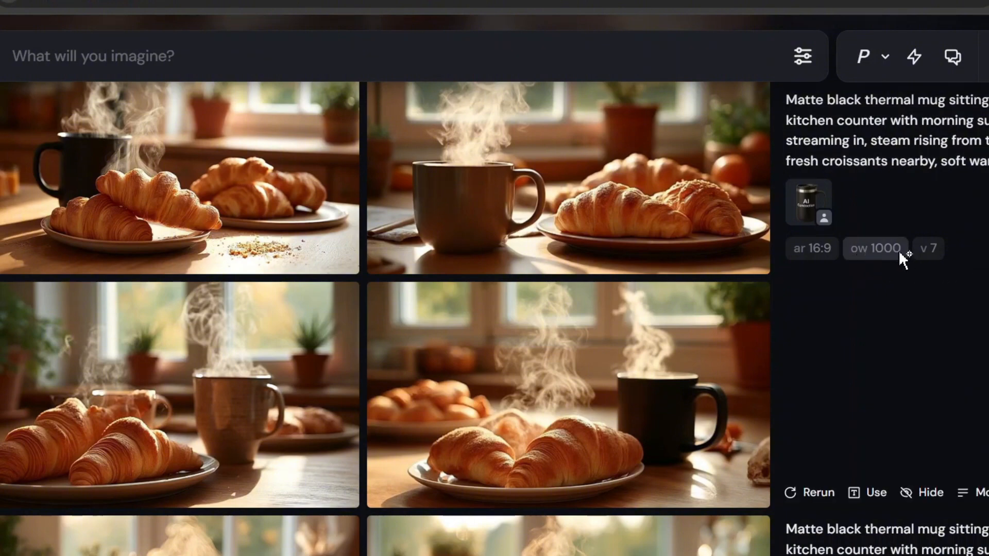
scroll(885, 249, "up", 6)
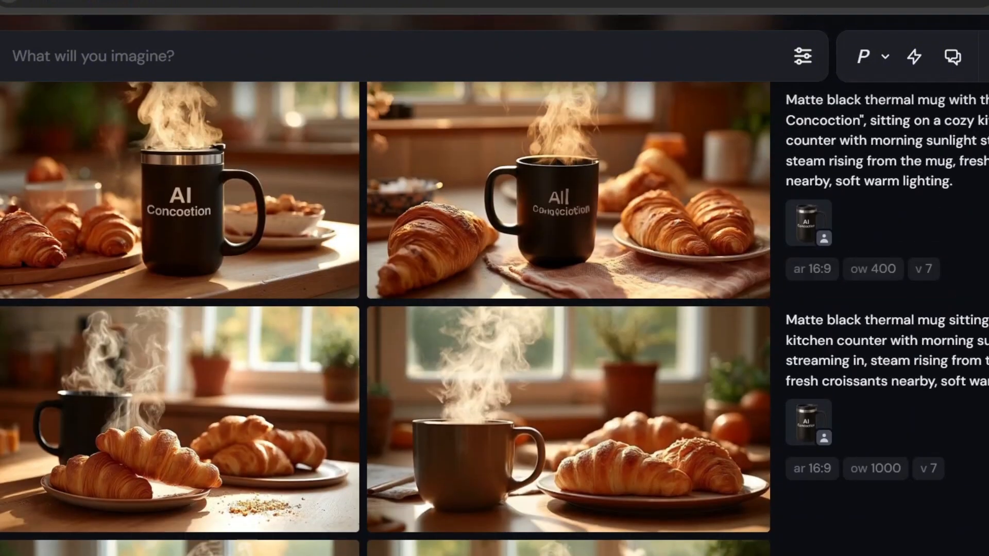
scroll(494, 285, "up", 3)
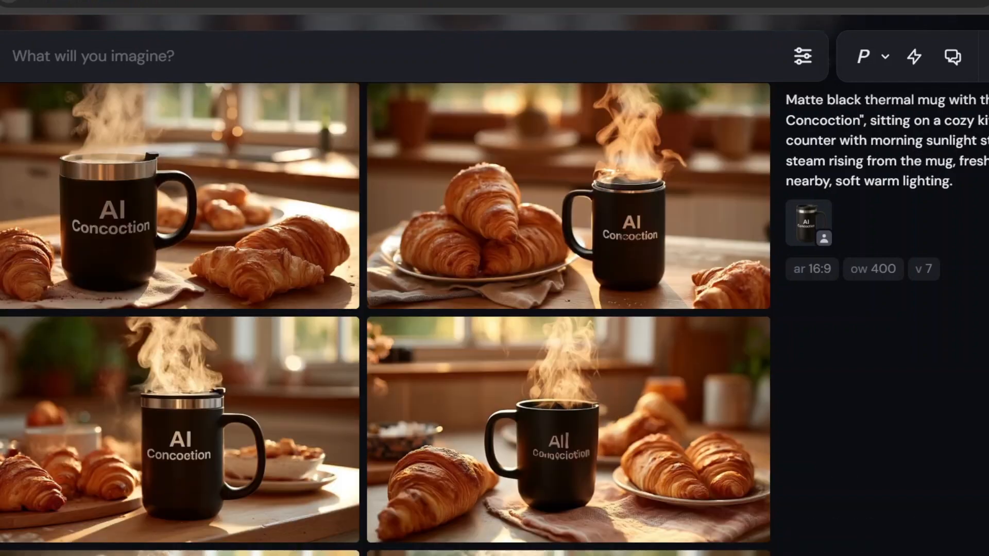
mouse_move(875, 139)
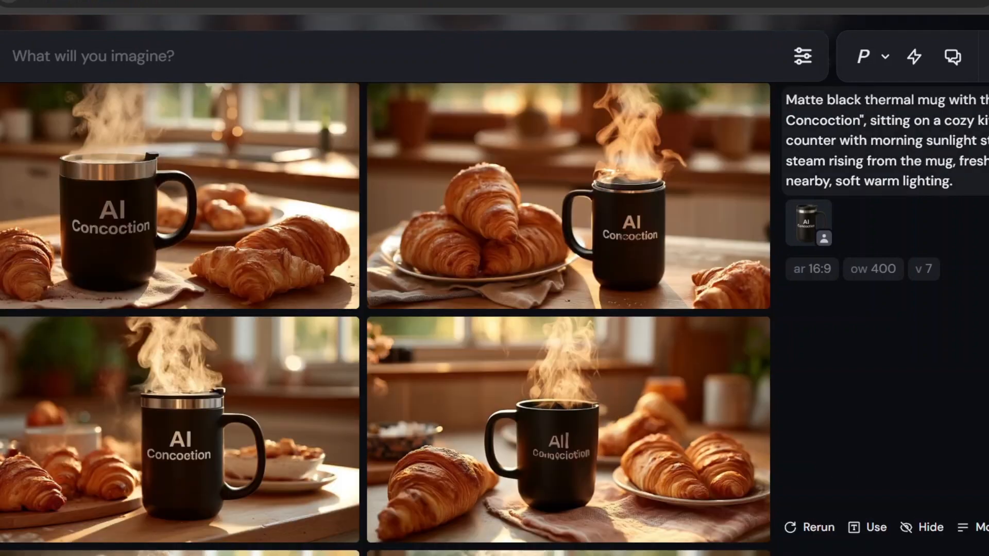
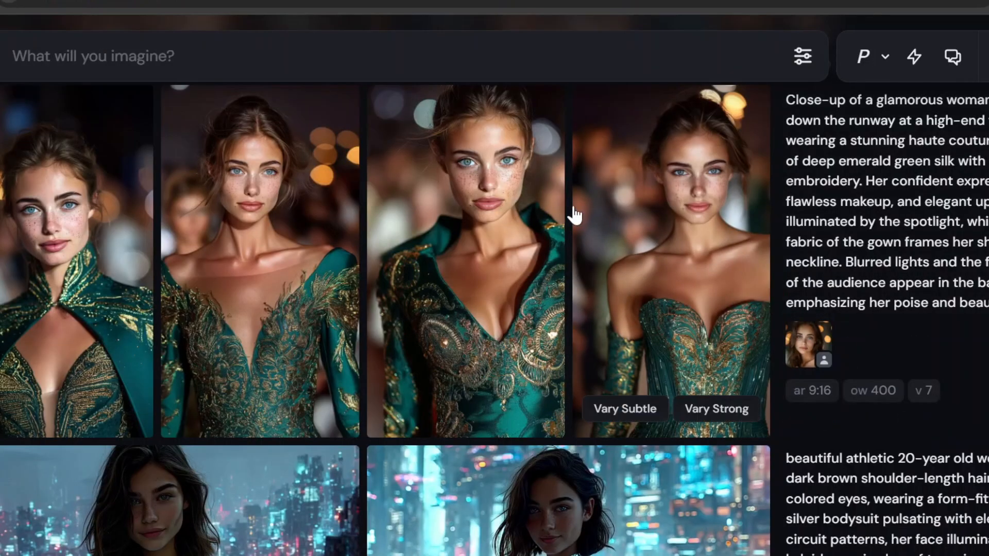
Place the strapless emerald-gown image, followed by the futuristic-city woman's image from the row below, in the Omni-Reference slot
left_click_drag(592, 223, 669, 109)
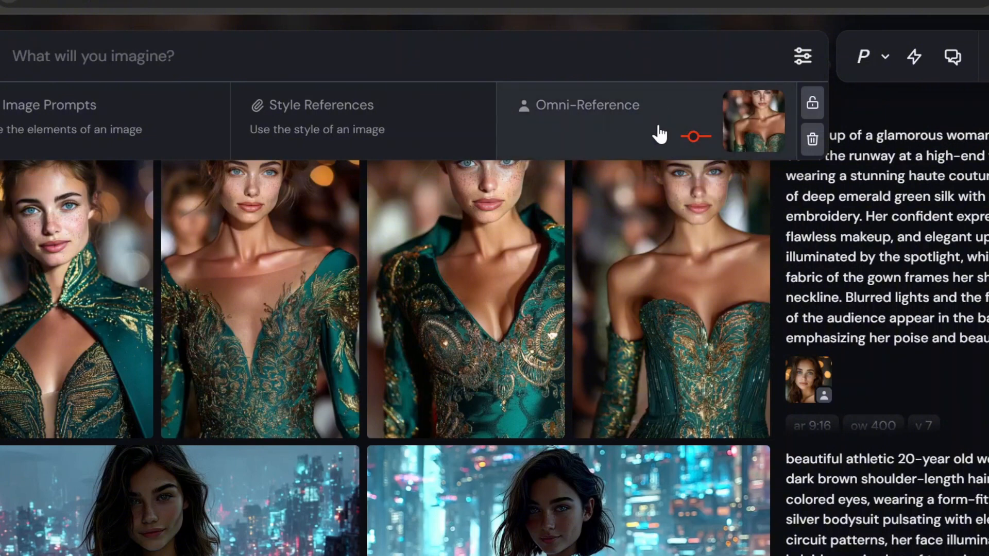
left_click_drag(569, 512, 636, 129)
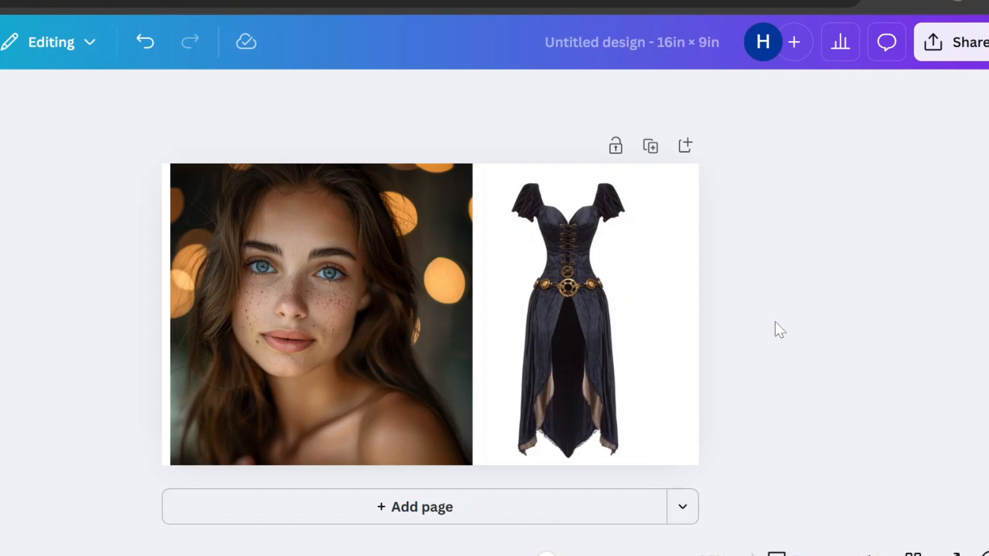
Switch to Canva and download the combined portrait-and-dress design as a PNG at size 1
left_click(942, 57)
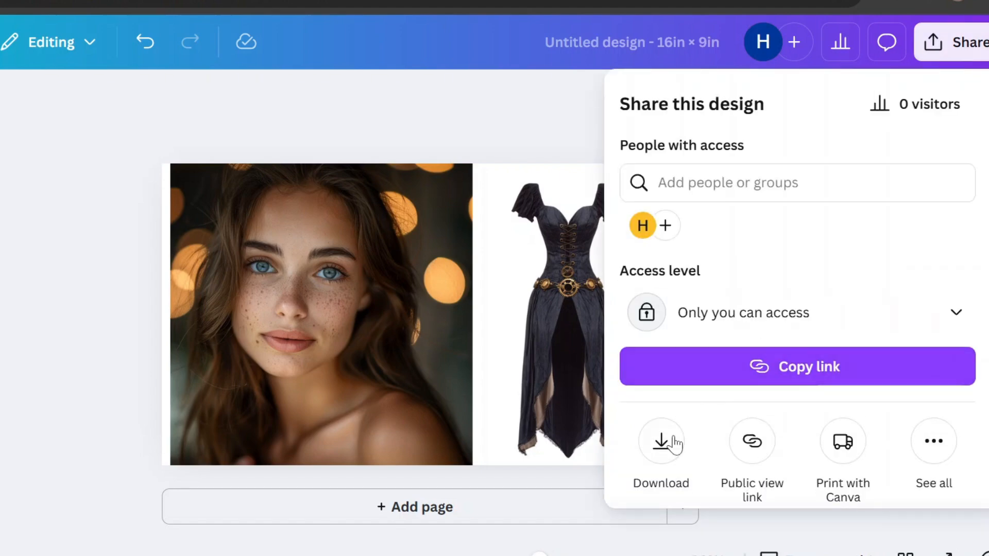
left_click(662, 441)
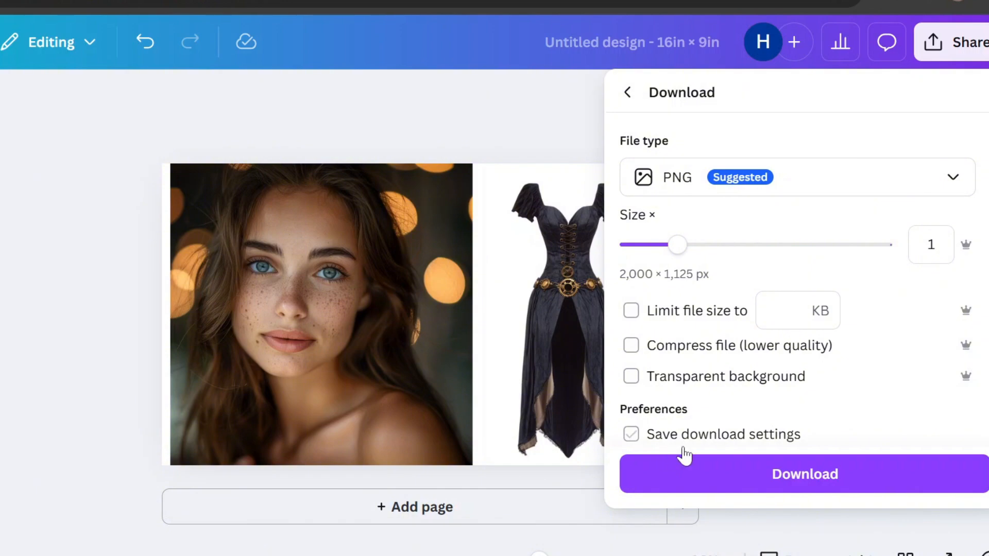
left_click(804, 475)
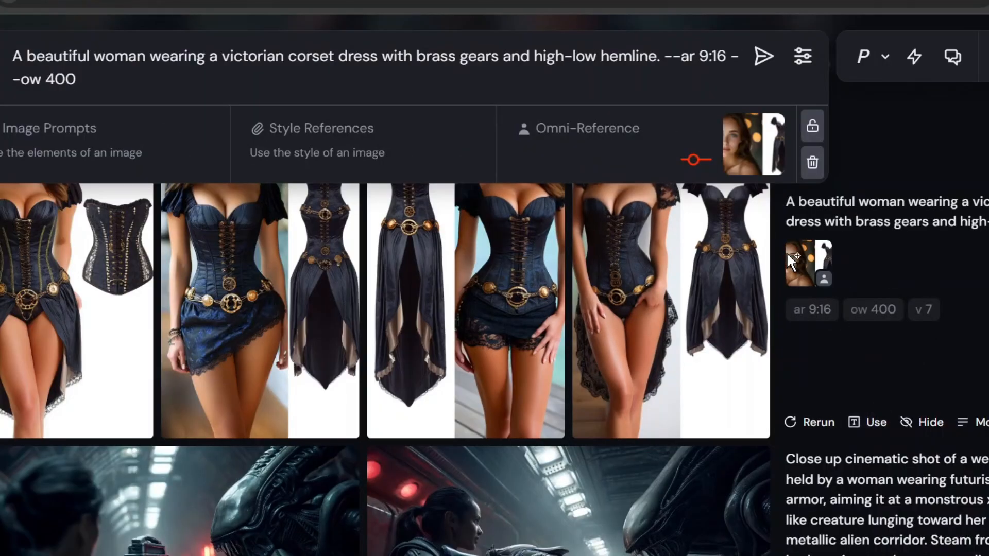
Switch to Midjourney and adjust the omni-reference strength of the victorian corset dress prompt
left_click(686, 161)
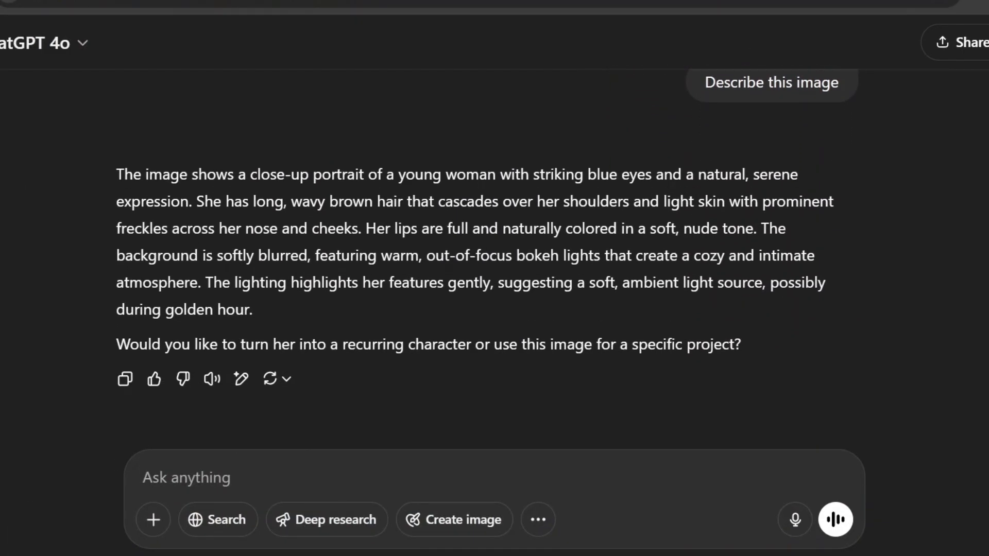
Switch to ChatGPT and ask "Give me the midjourney prompt to recreate this image" about the described portrait
type("Give me the midjourney prompt to recreate ")
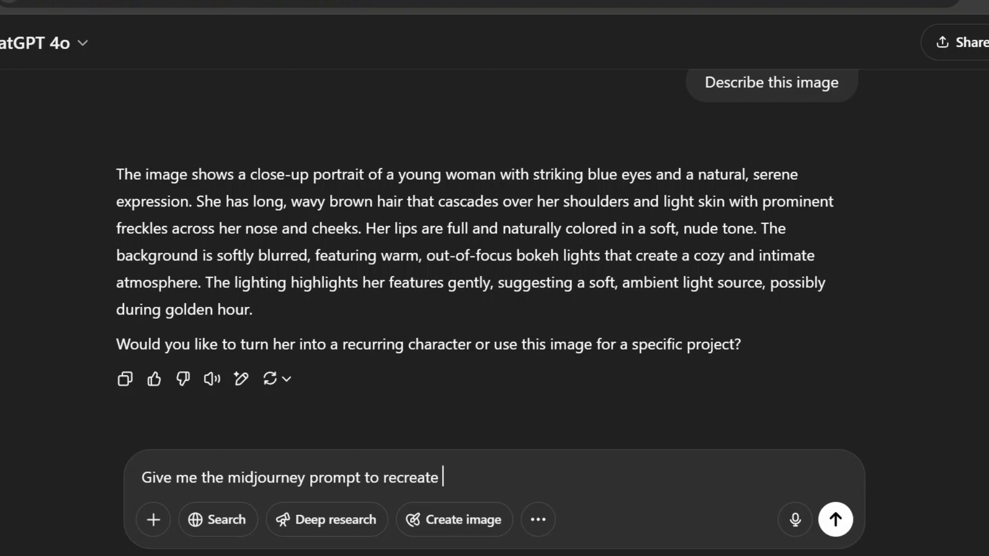
type("this image")
key("Return")
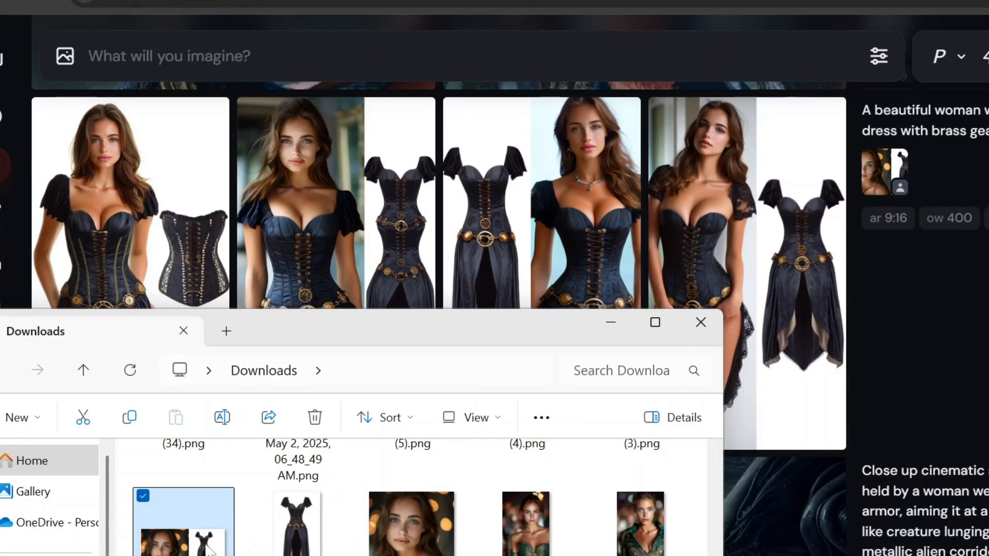
Bring the combined portrait-and-dress image from the Downloads folder into Midjourney
left_click_drag(185, 515, 539, 308)
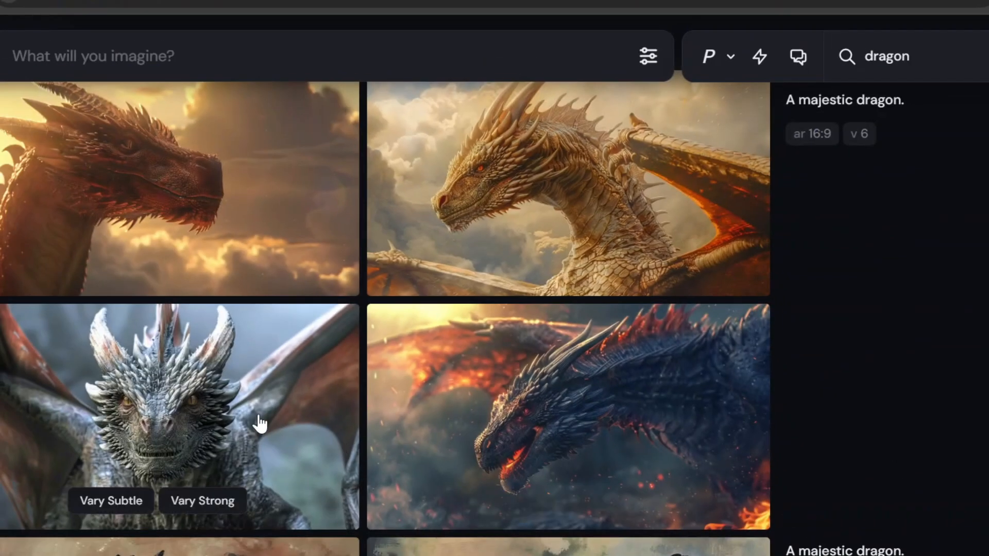
Set the grey front-facing dragon as a low-strength omni-reference and build the prompt "A majestic dragon." with --ar 16:9 and --sref 691704539
left_click_drag(263, 425, 561, 104)
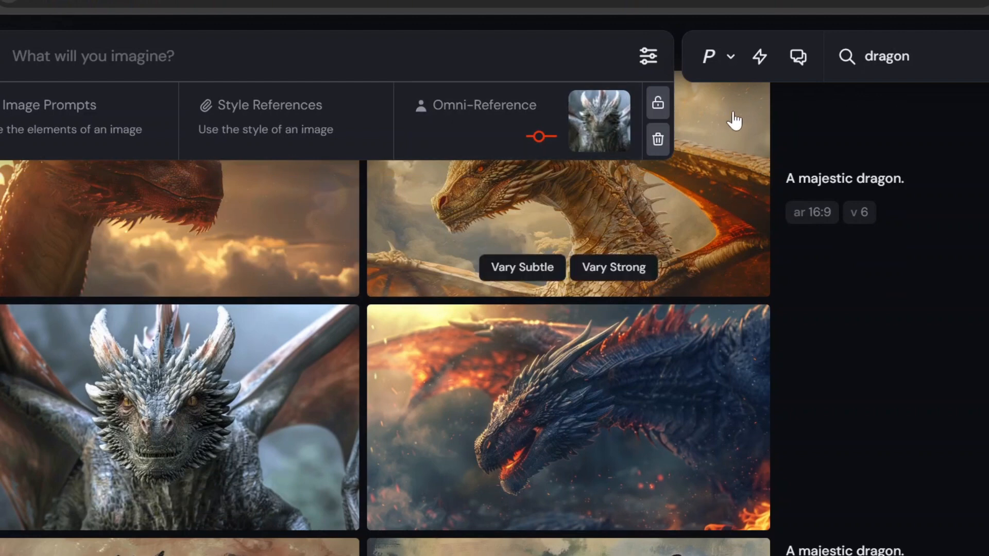
left_click(826, 189)
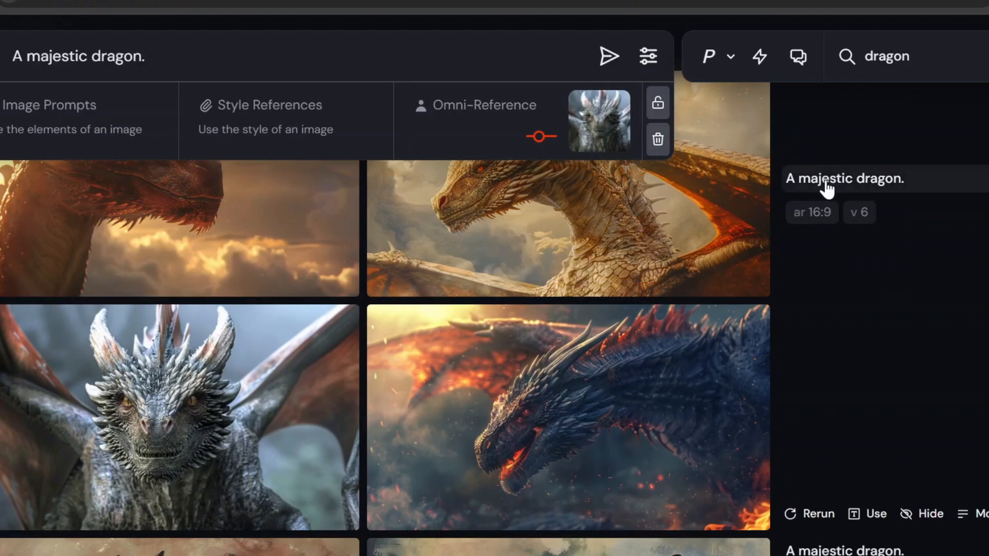
left_click(822, 212)
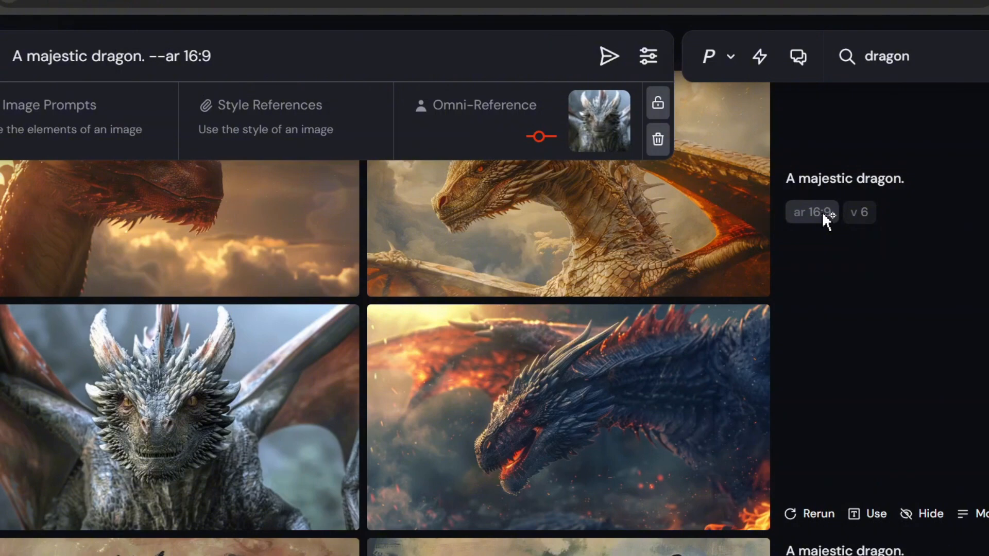
scroll(579, 397, "down", 6)
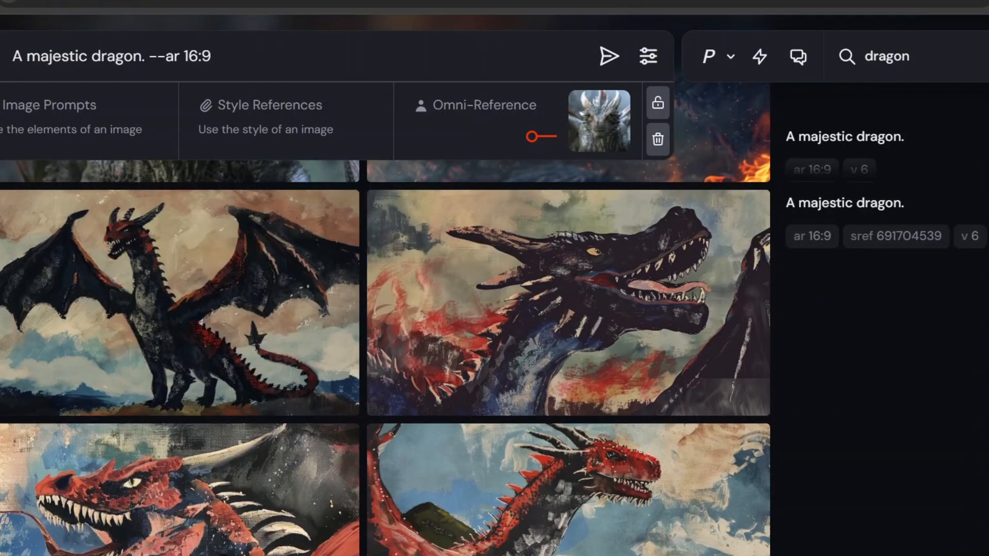
left_click(878, 232)
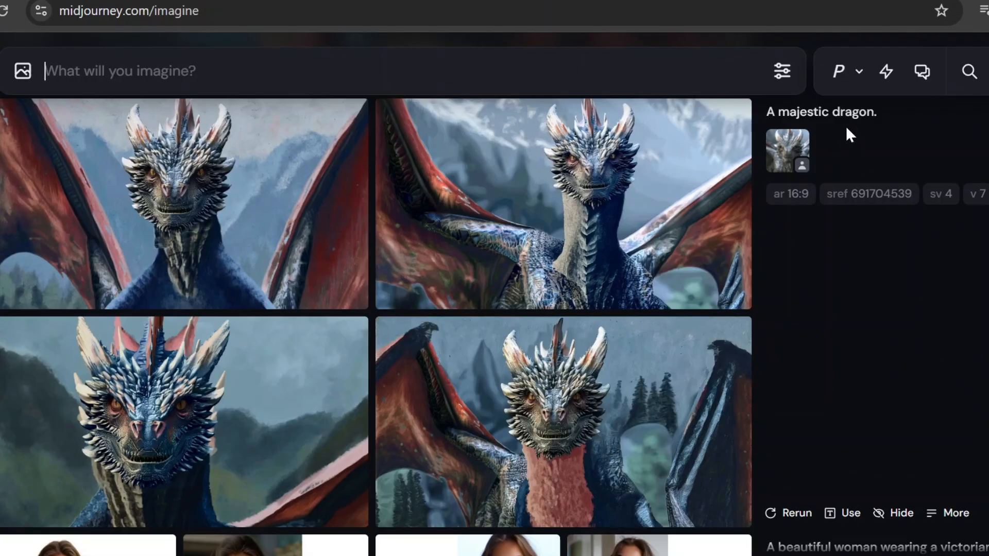
Reuse "A majestic dragon." with its dragon omni-reference, --ar 16:9 and --sref 691704539, add --sw 600, and generate it
left_click(837, 114)
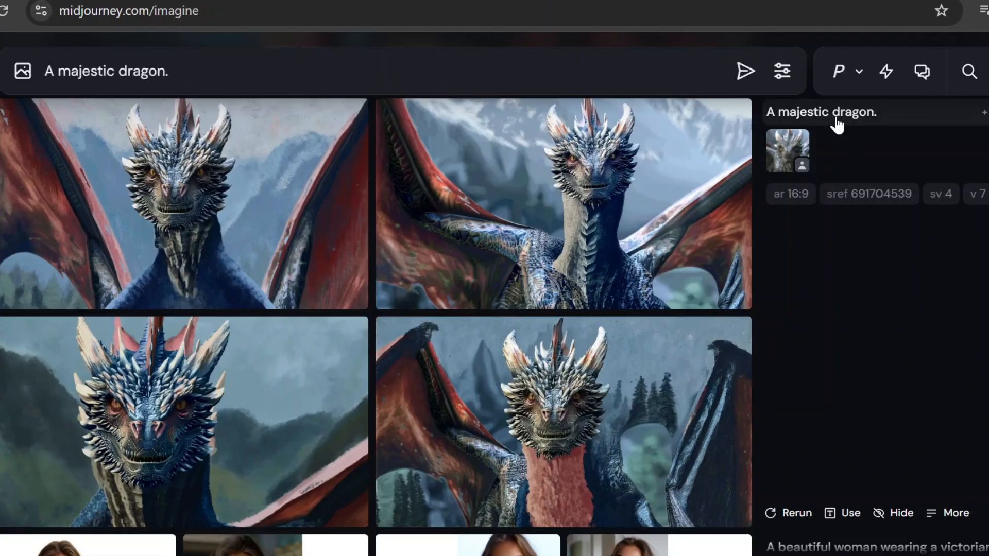
left_click(789, 147)
left_click(793, 268)
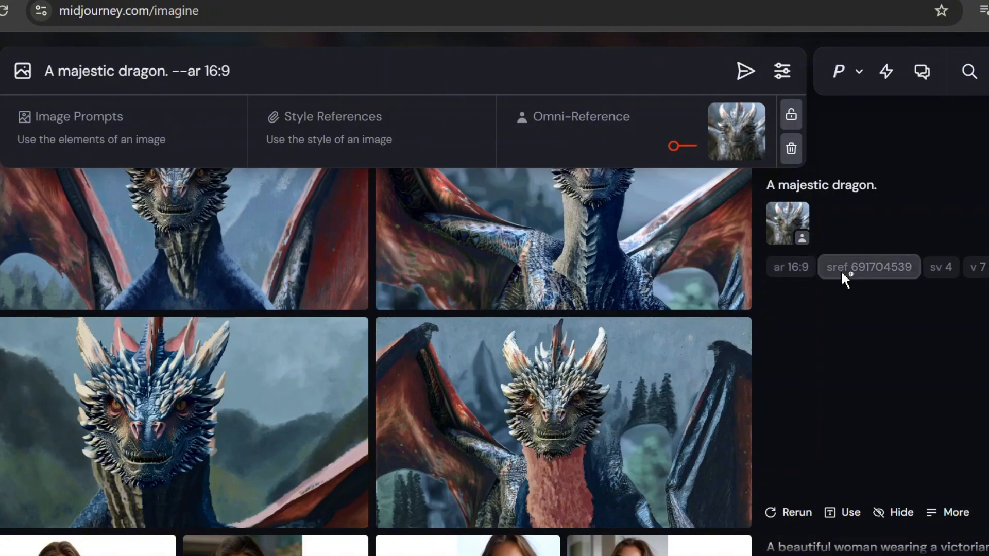
left_click(845, 271)
type("--sw ")
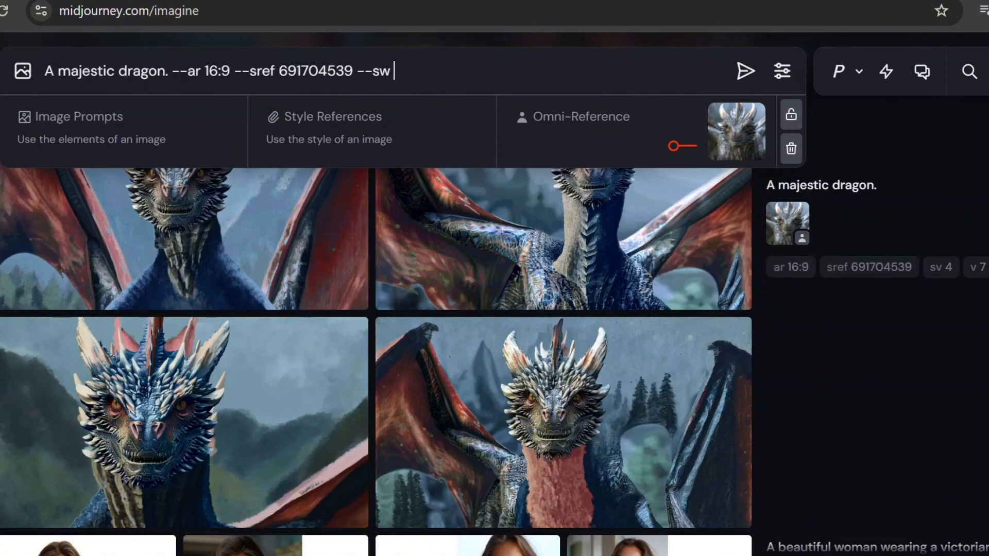
type("600")
key("Return")
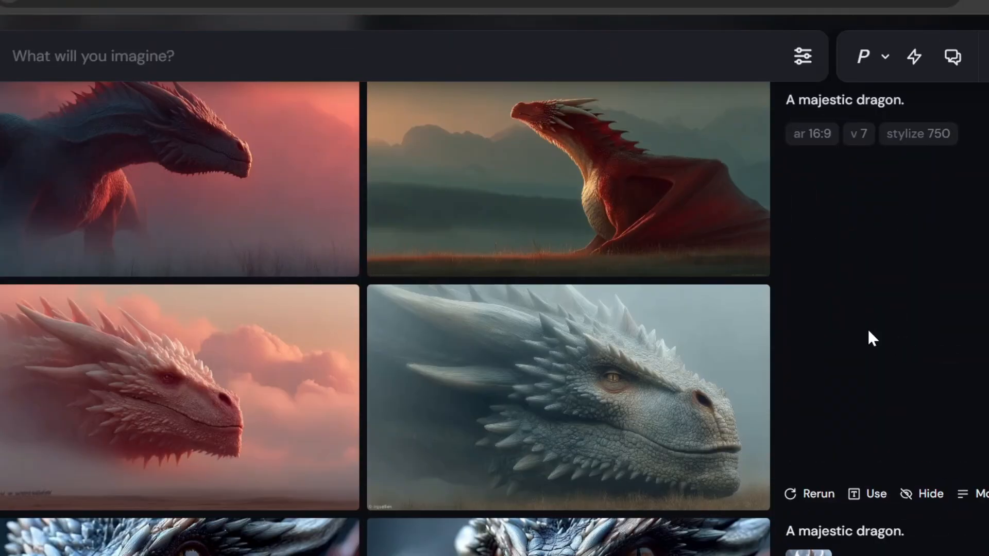
Compare the majestic dragon results at stylize 750 without a reference, stylize 500 with the omni-reference, and ow 600 with stylize 750
scroll(872, 339, "up", 2)
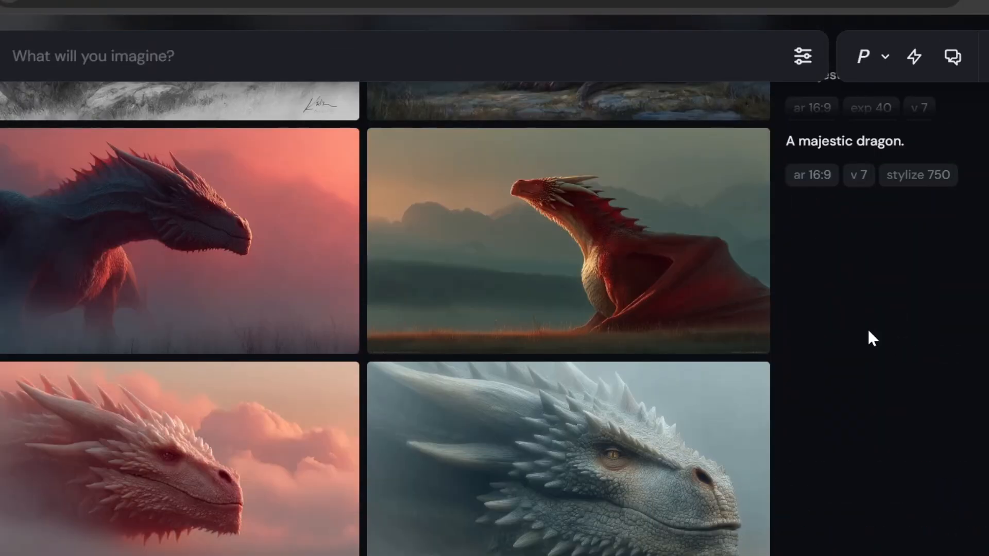
scroll(872, 338, "down", 1)
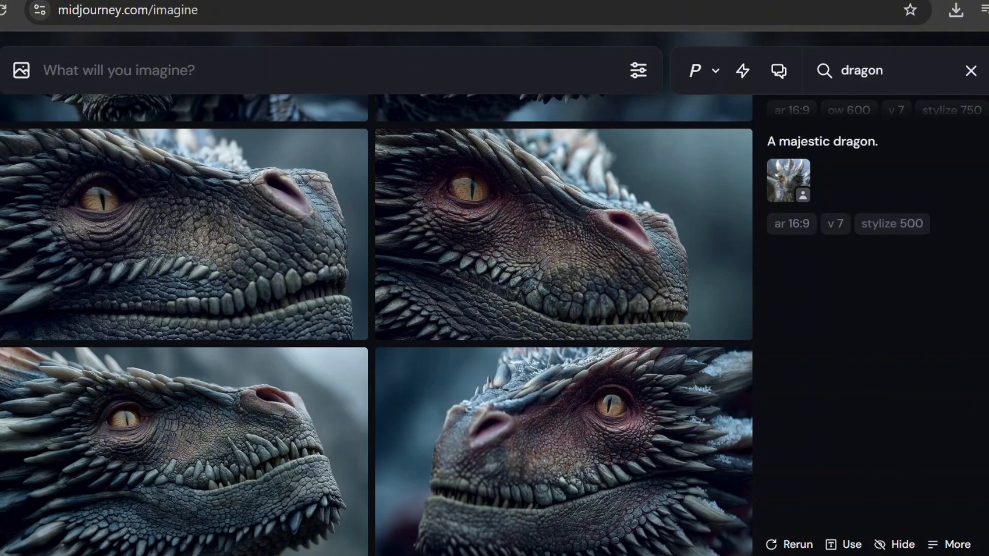
scroll(494, 319, "up", 6)
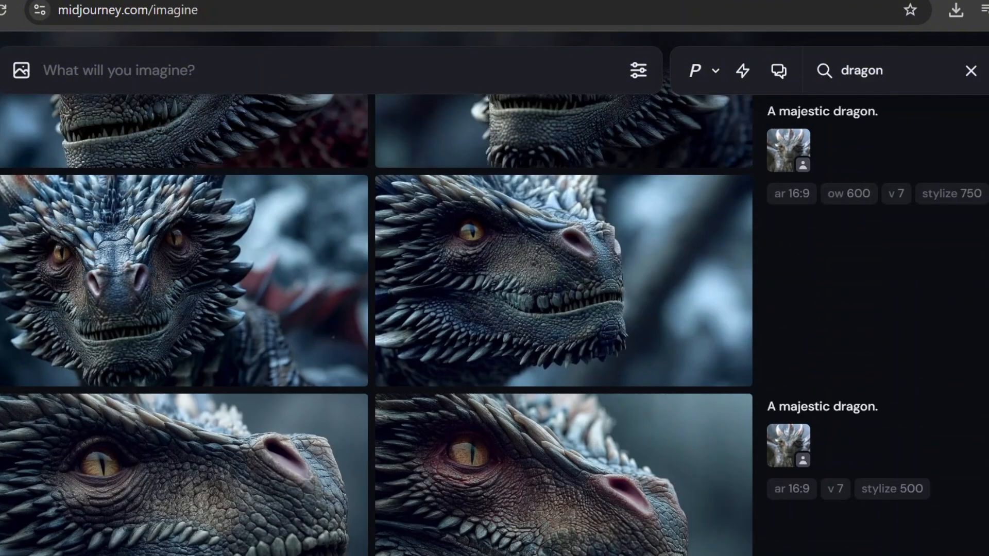
scroll(494, 319, "up", 2)
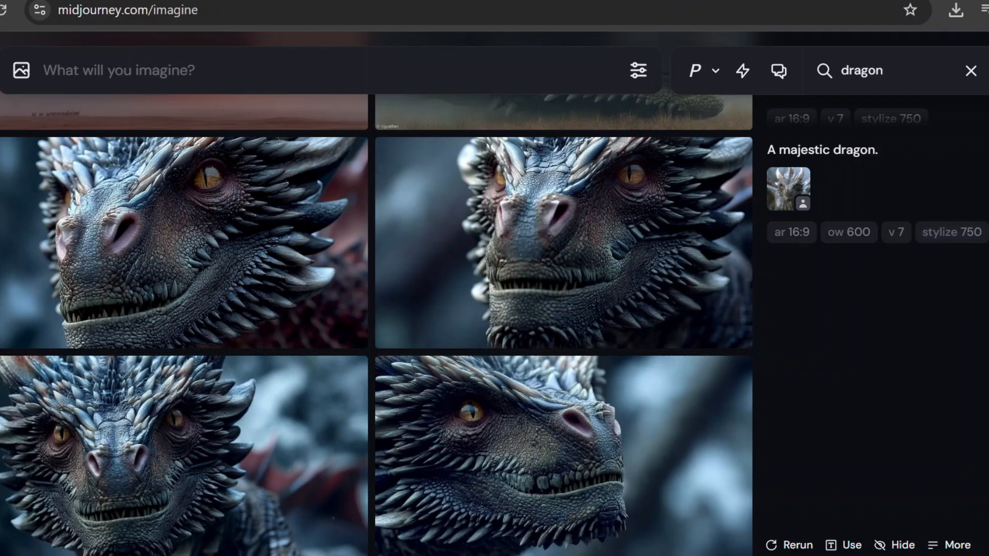
Clear the dragon search and compare the majestic dragon omni-reference results at exp 25, 50 and 100, and at ow 25 with stylize 1000
key("Escape")
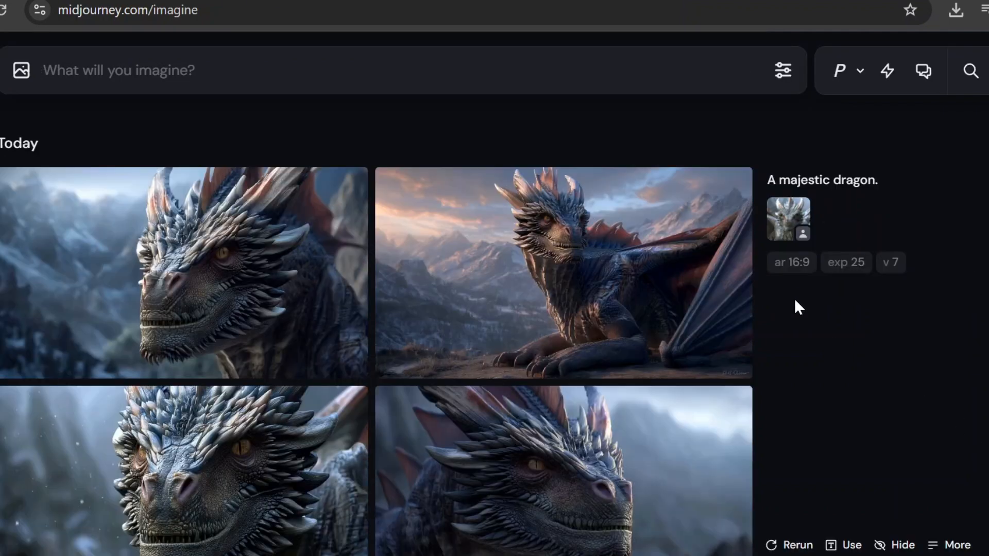
scroll(855, 270, "down", 1)
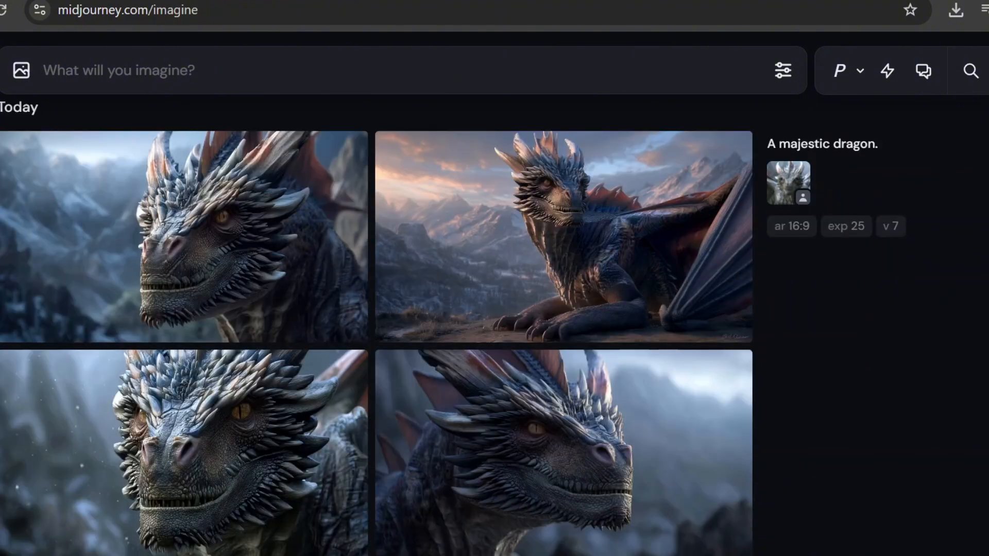
scroll(494, 324, "down", 4)
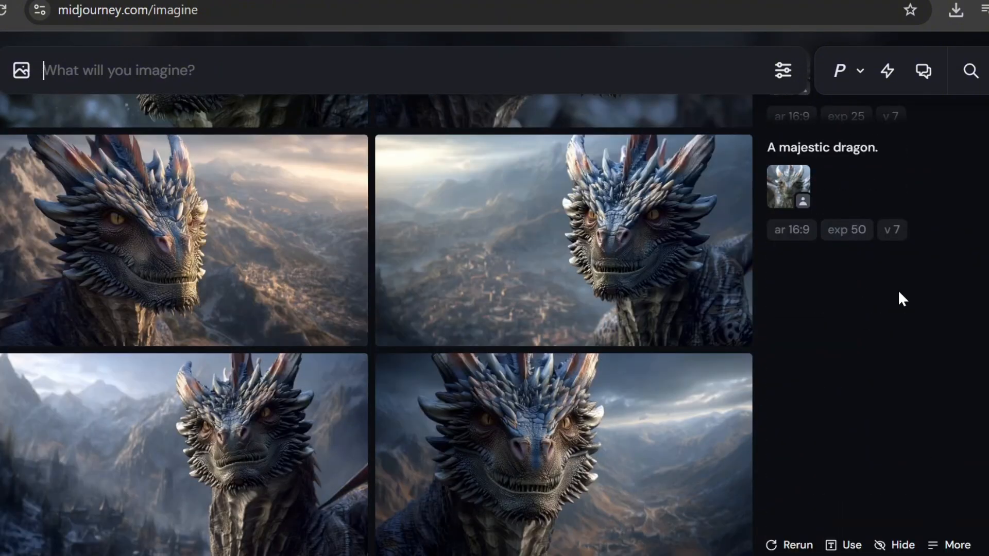
scroll(898, 289, "down", 8)
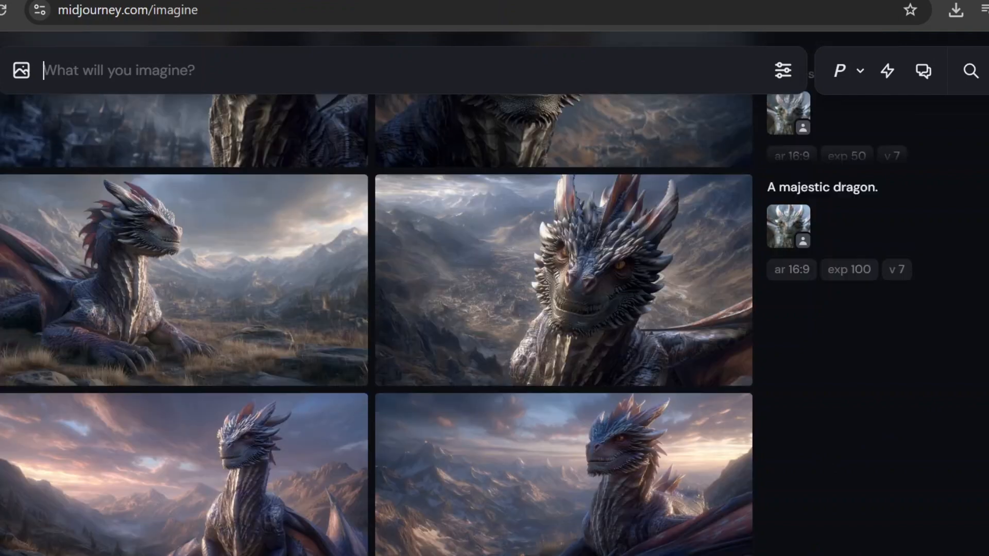
scroll(975, 280, "down", 5)
scroll(976, 280, "down", 3)
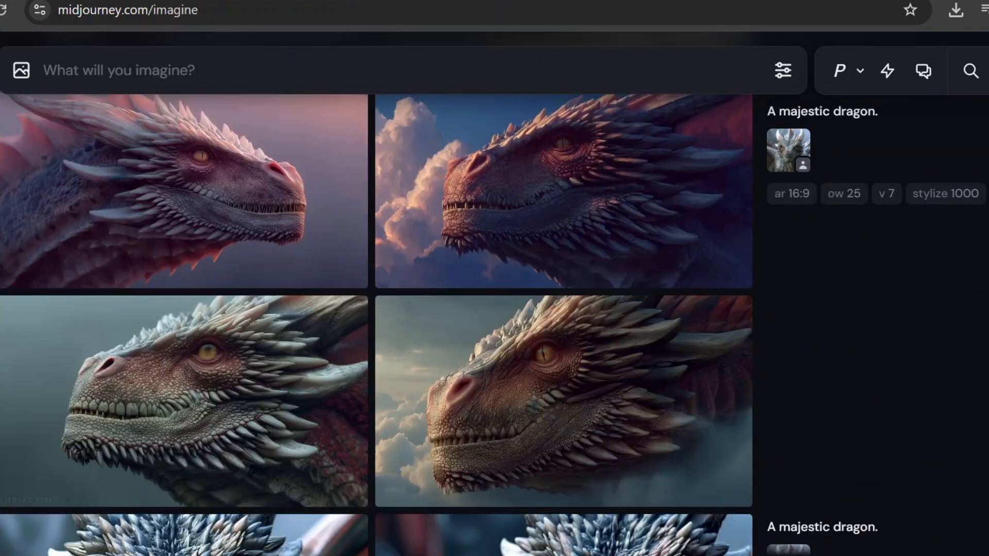
scroll(376, 324, "up", 1)
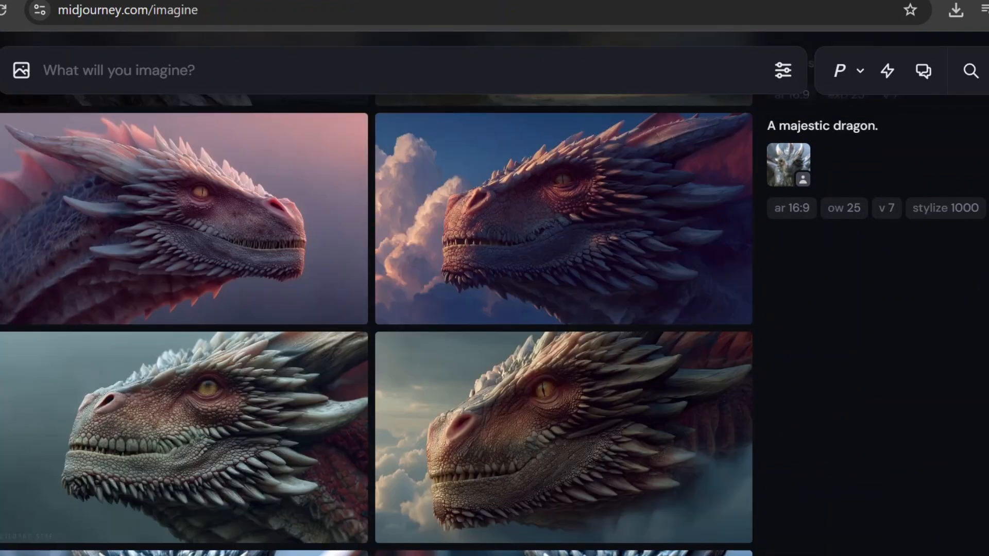